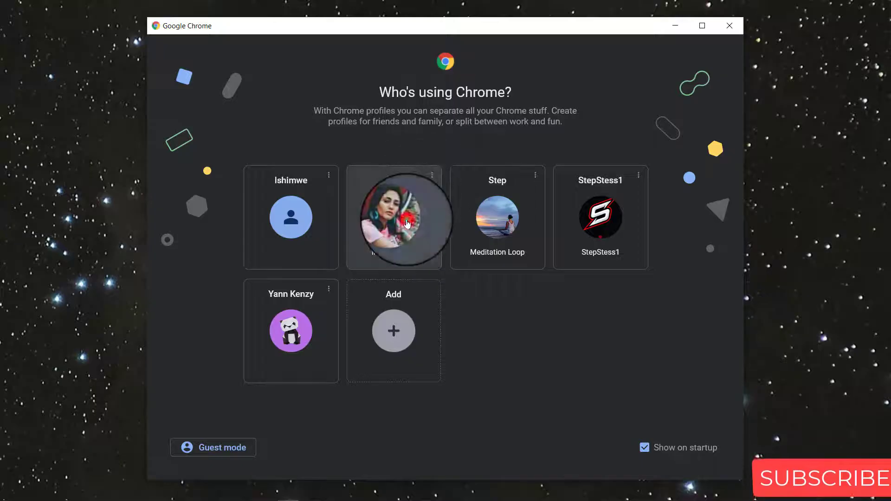
Choose the Chrome profile to open a new browser window on a New Tab
left_click(406, 222)
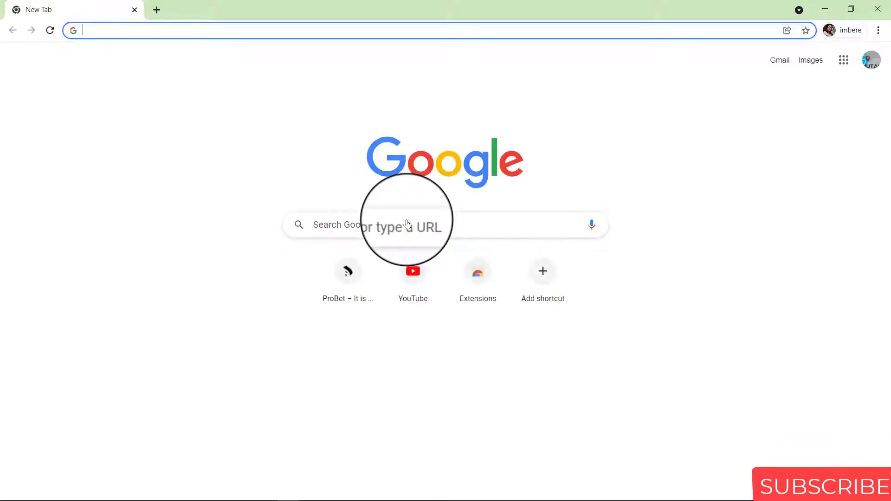
Go to teespring.com from the address bar
type("tee")
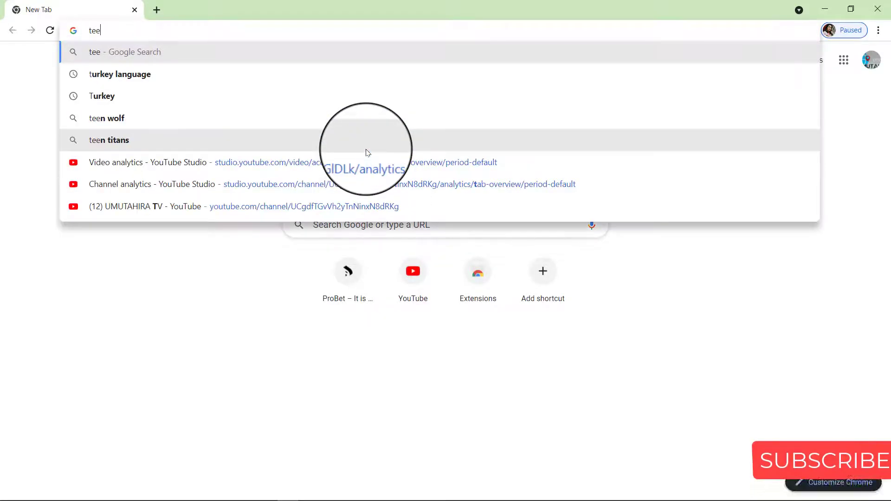
type("s")
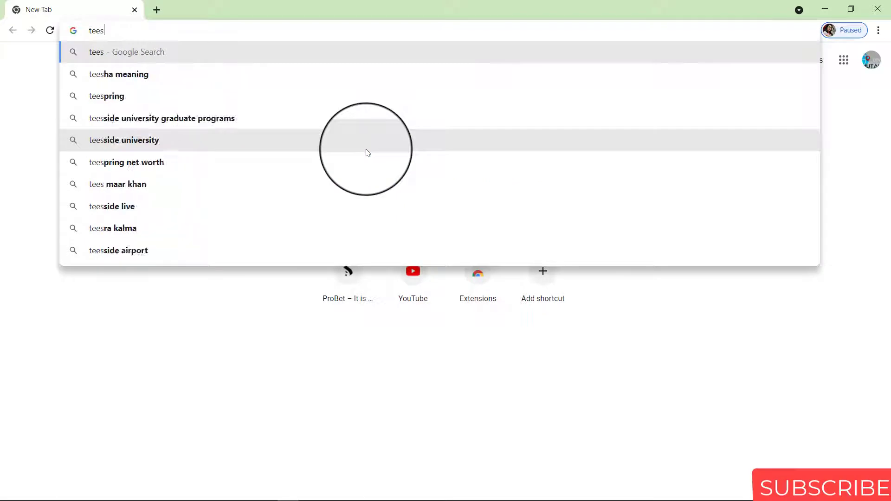
type("pring")
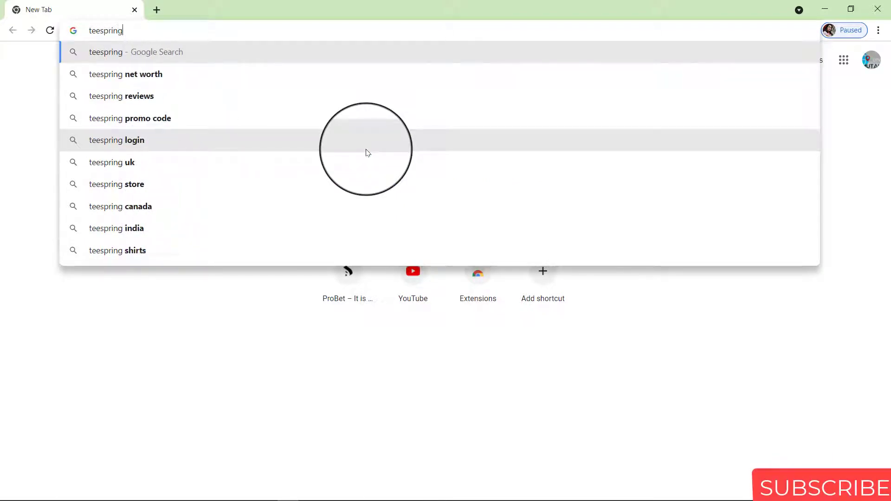
type(".com")
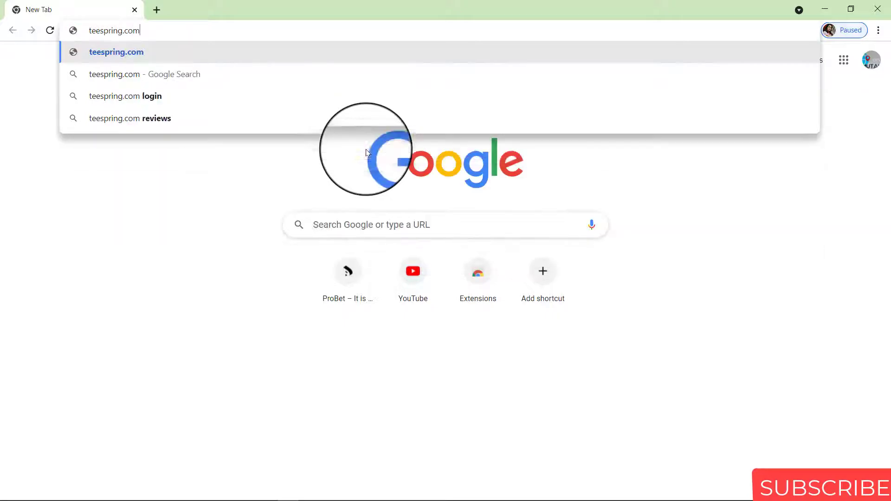
left_click(168, 29)
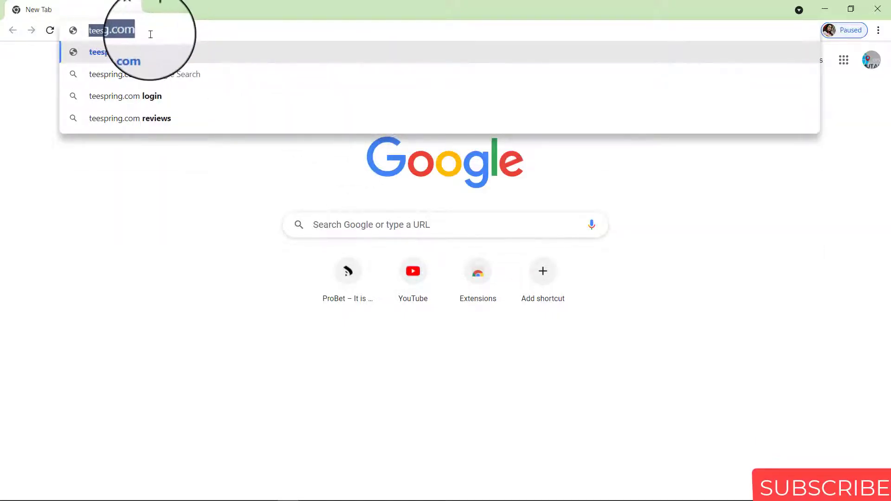
key("Return")
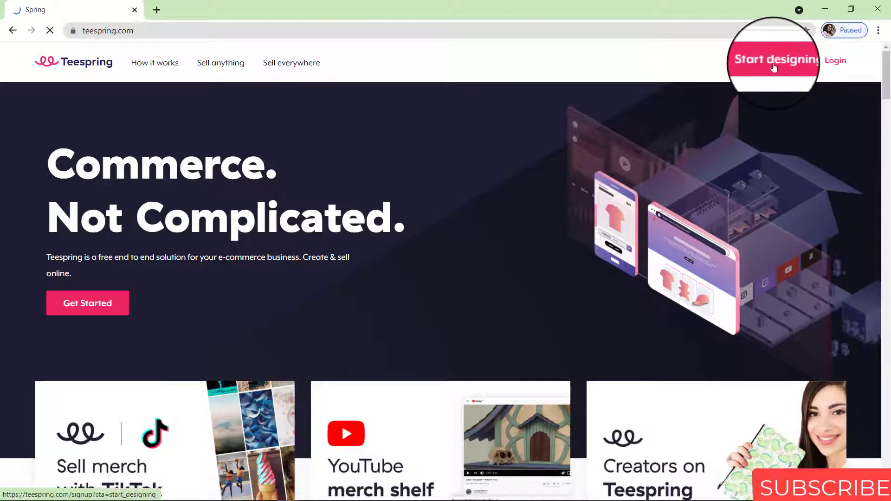
Start the Spring sign-up and enter the brand name
left_click(774, 68)
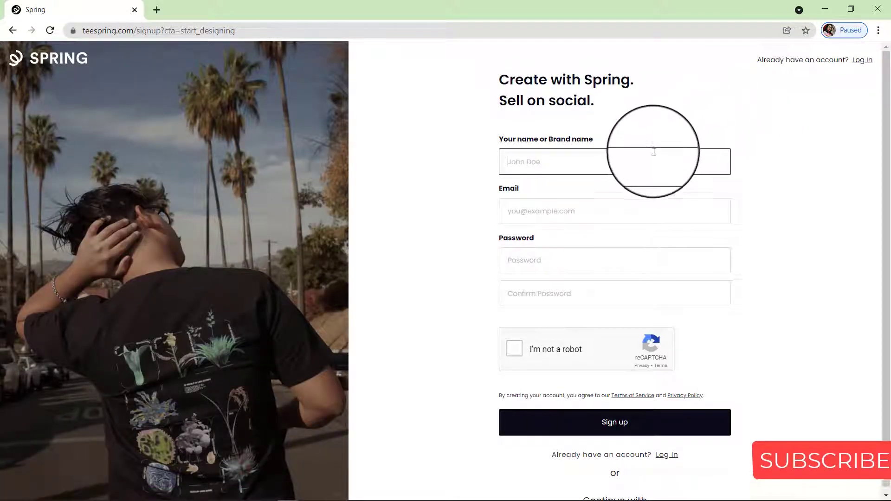
left_click(651, 159)
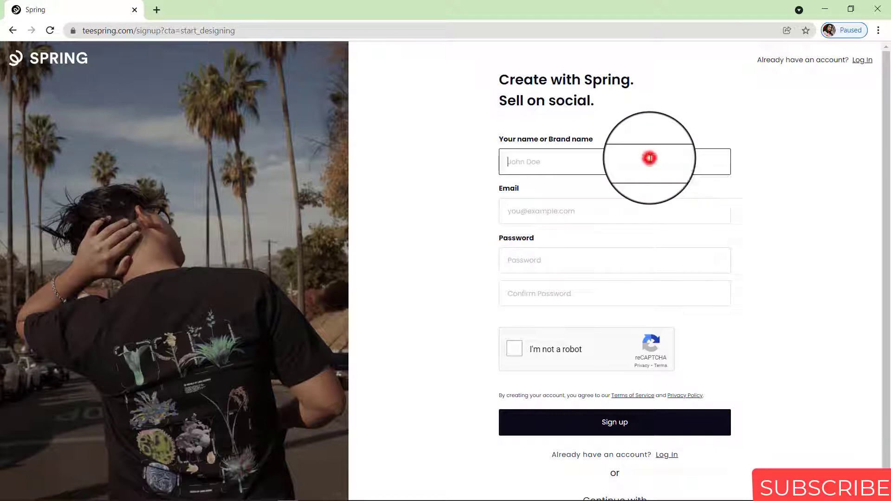
type("stegro")
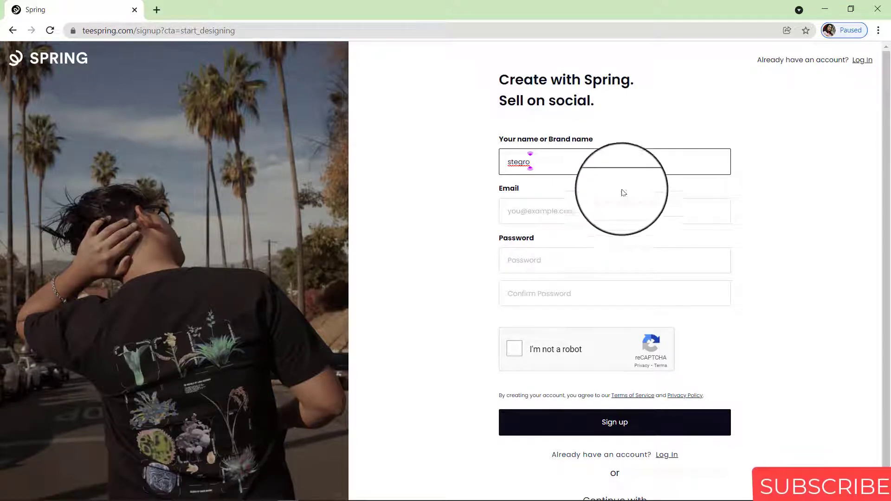
type("ebest")
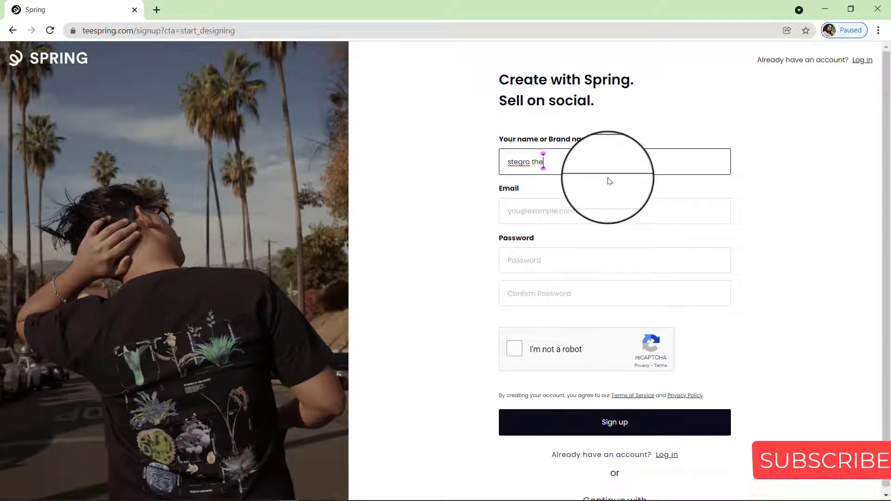
Enter the account e-mail, the password twice, and complete the not-a-robot check
left_click(548, 209)
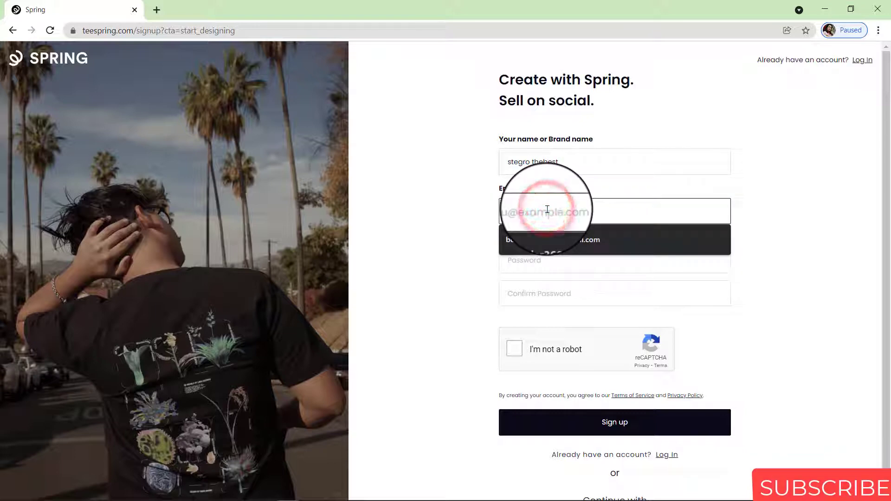
left_click(548, 210)
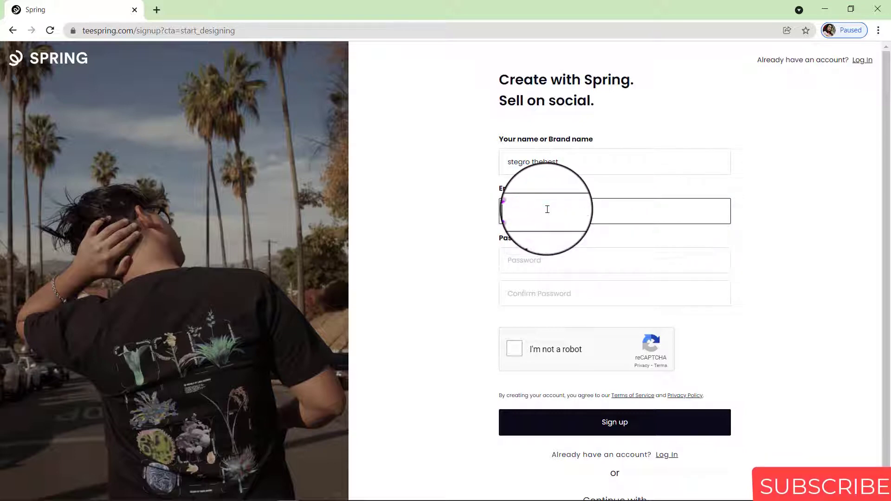
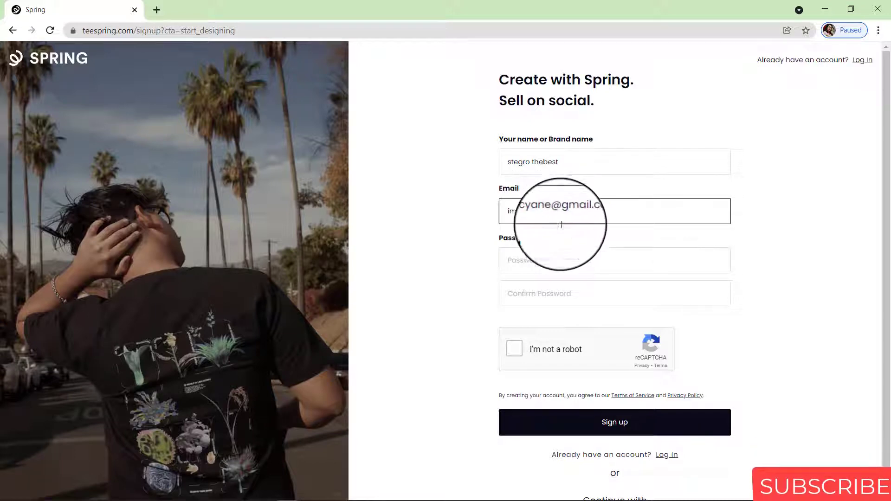
left_click(557, 255)
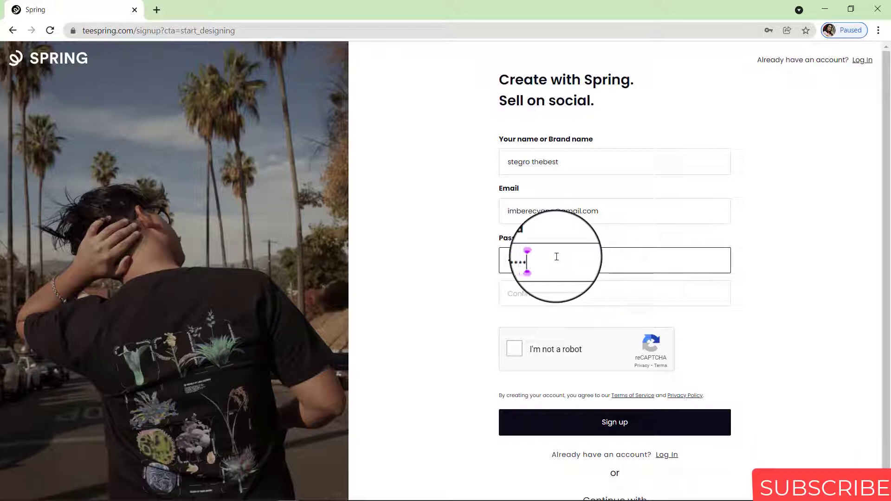
type("*****")
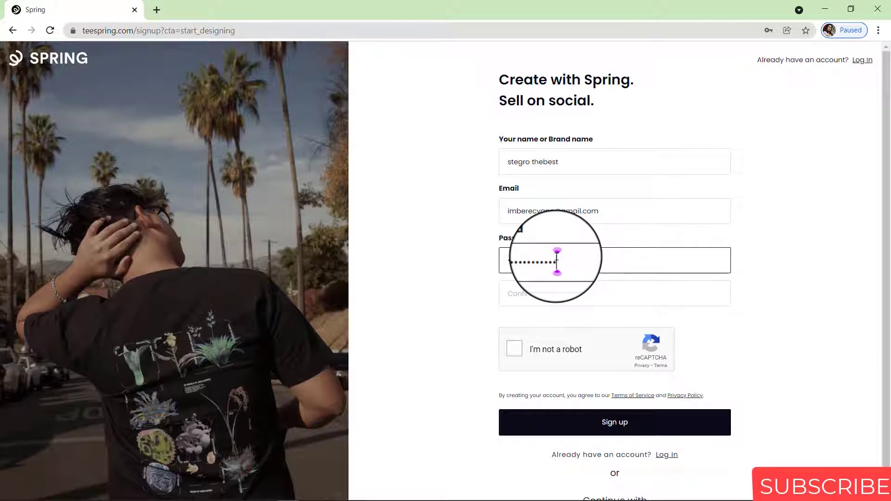
left_click(571, 292)
type("**")
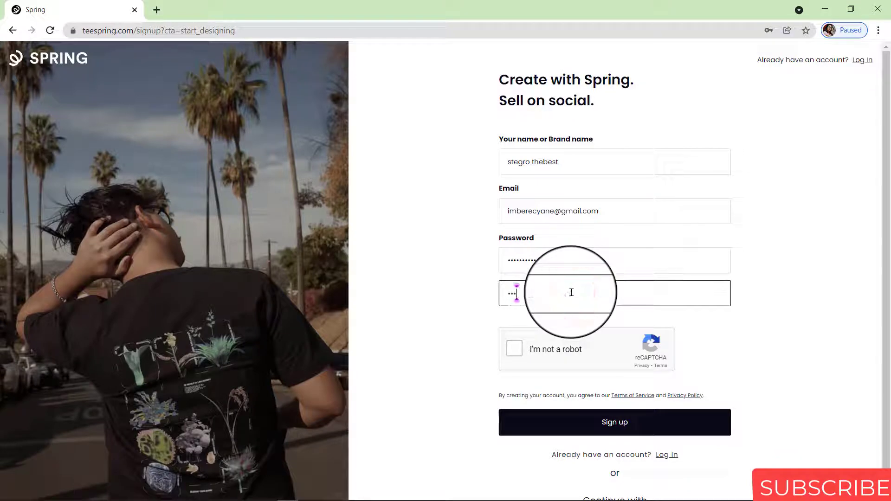
type("**")
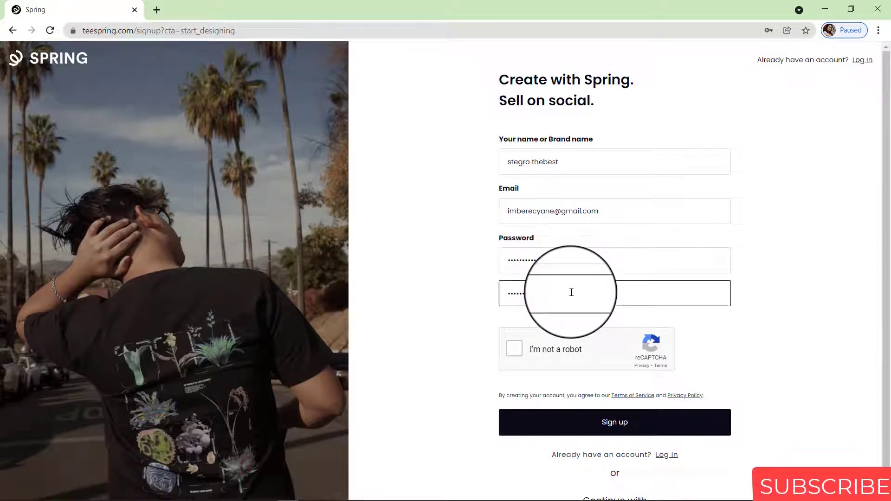
type("*")
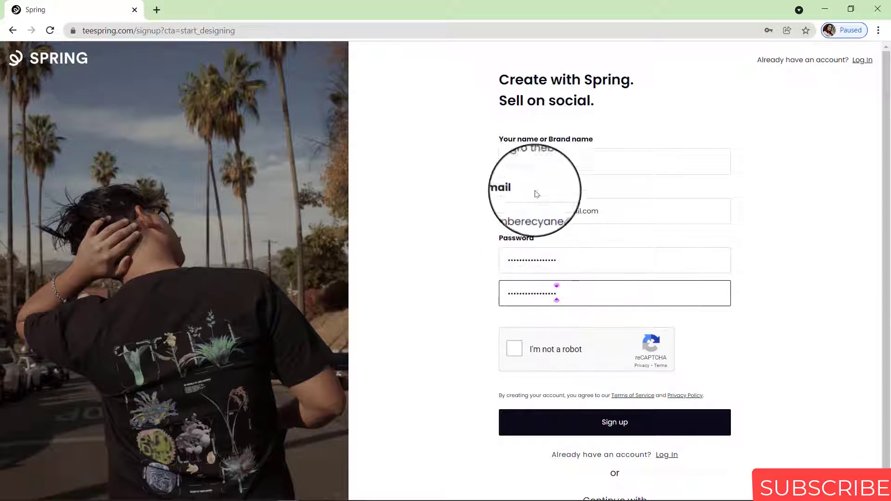
left_click(519, 352)
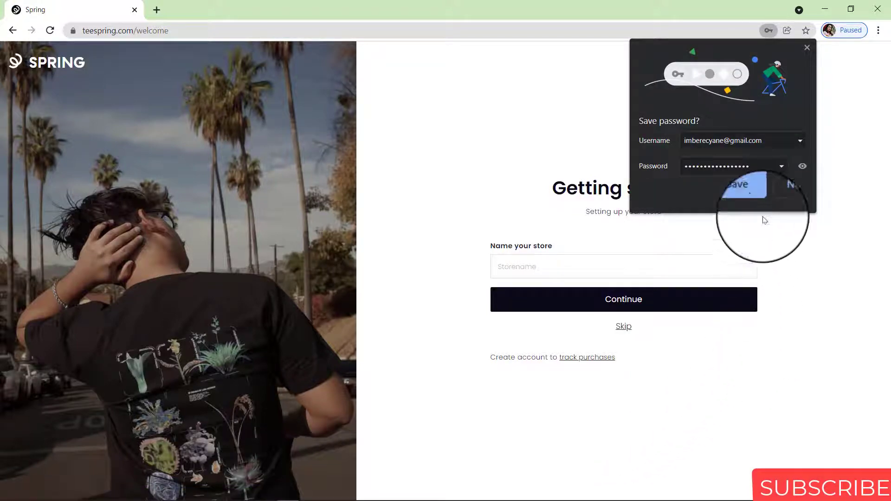
Save the password in Chrome and name the store 'StThe'
left_click(753, 199)
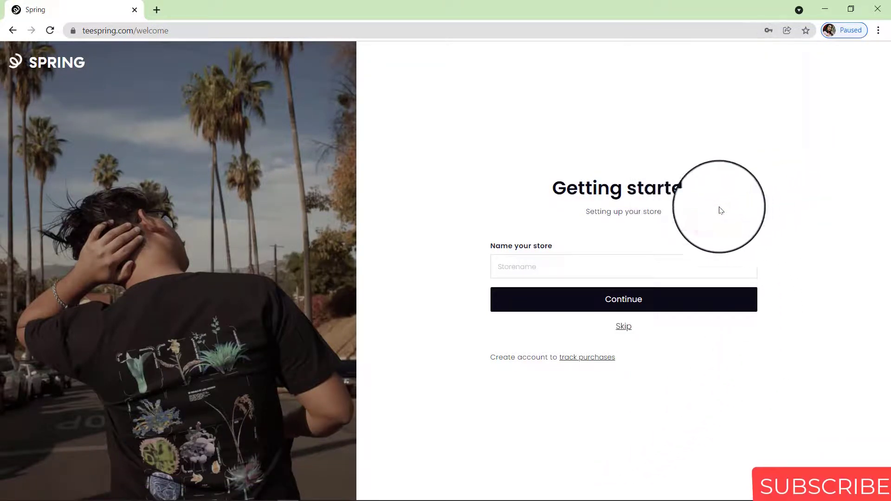
left_click(554, 263)
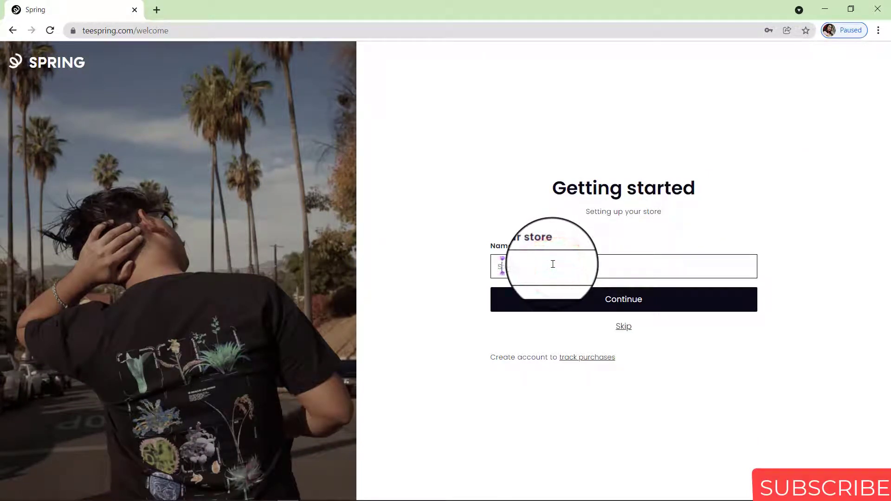
type("St")
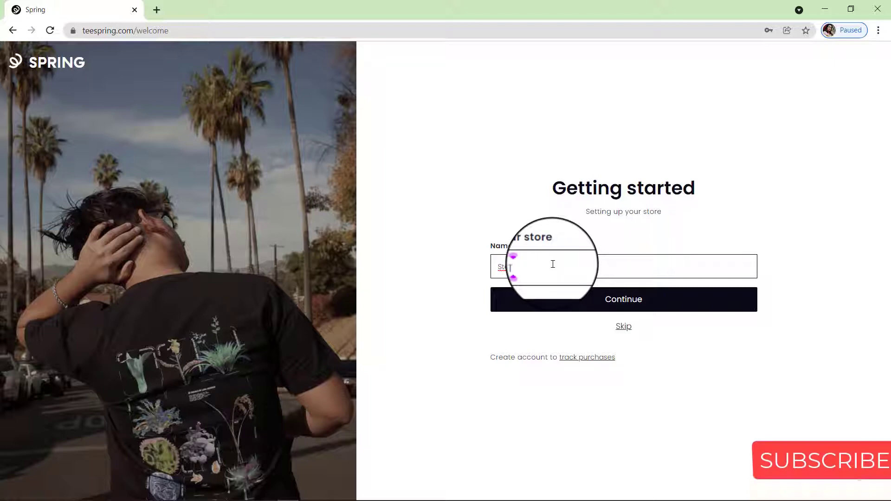
type("Thebest")
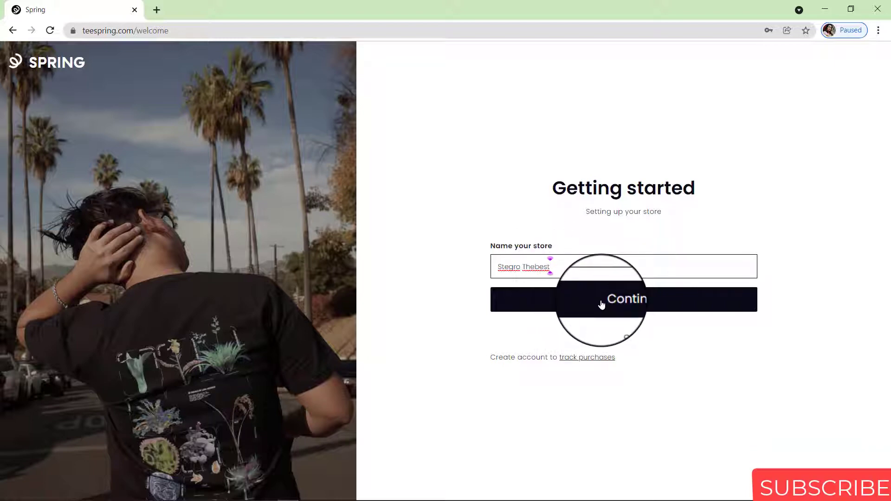
left_click(601, 304)
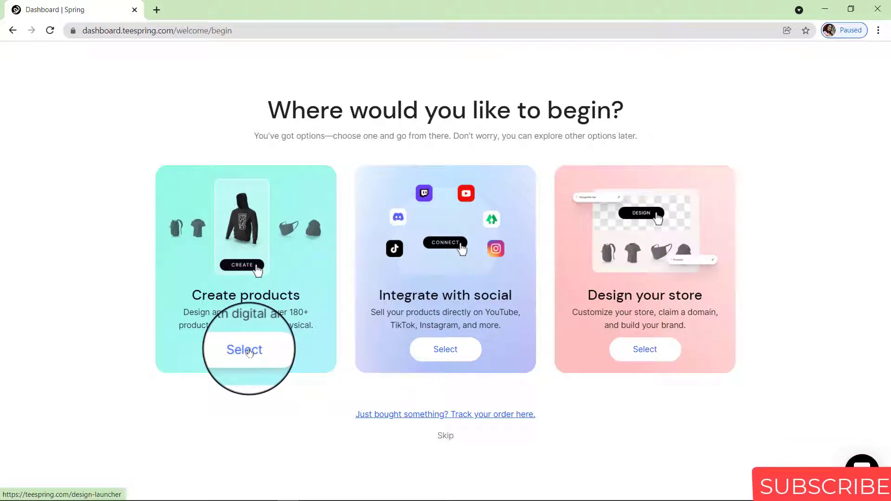
Choose Create products to open the Spring Launcher product catalogue
left_click(249, 352)
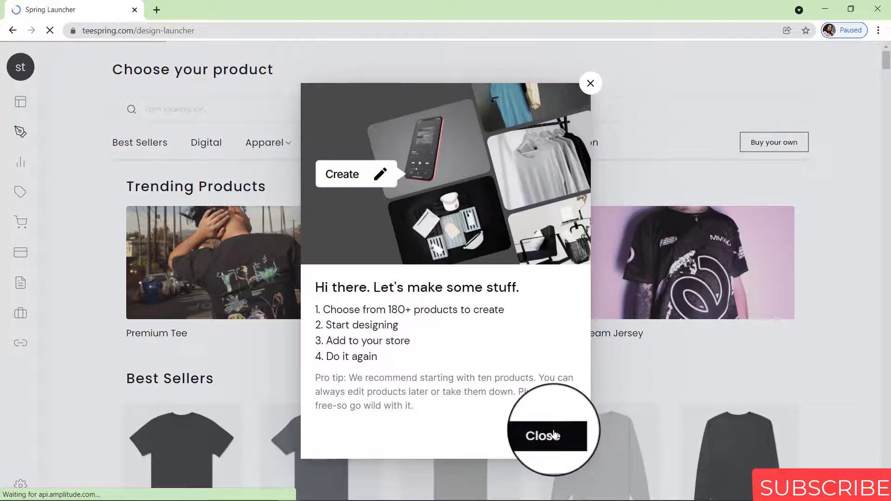
Dismiss the welcome tips and start designing the Unisex Zip Hoodie from Best Sellers
left_click(590, 83)
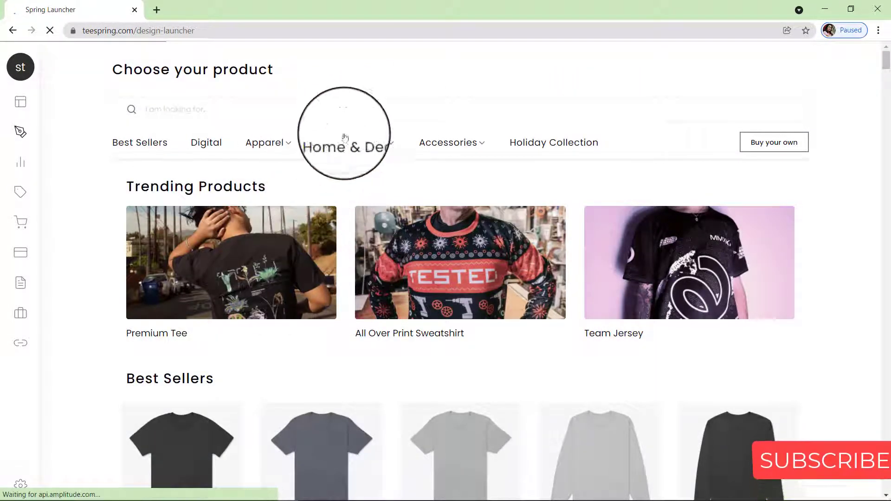
left_click_drag(887, 58, 888, 69)
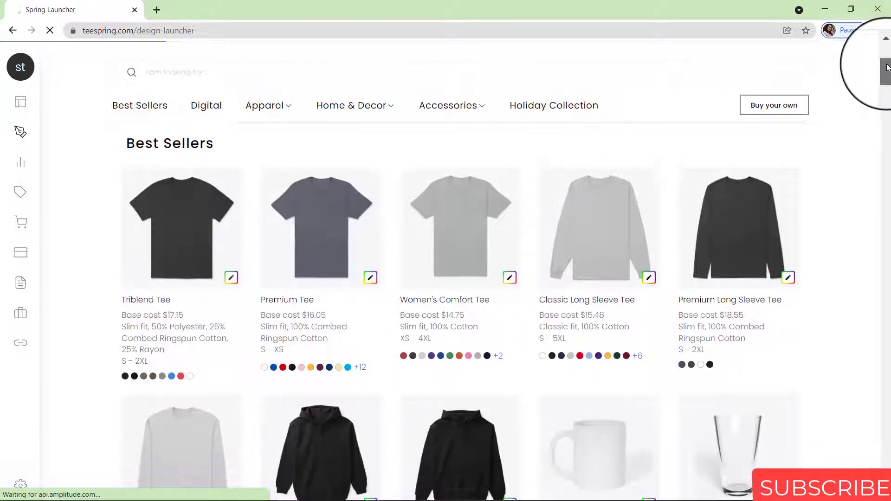
mouse_move(169, 249)
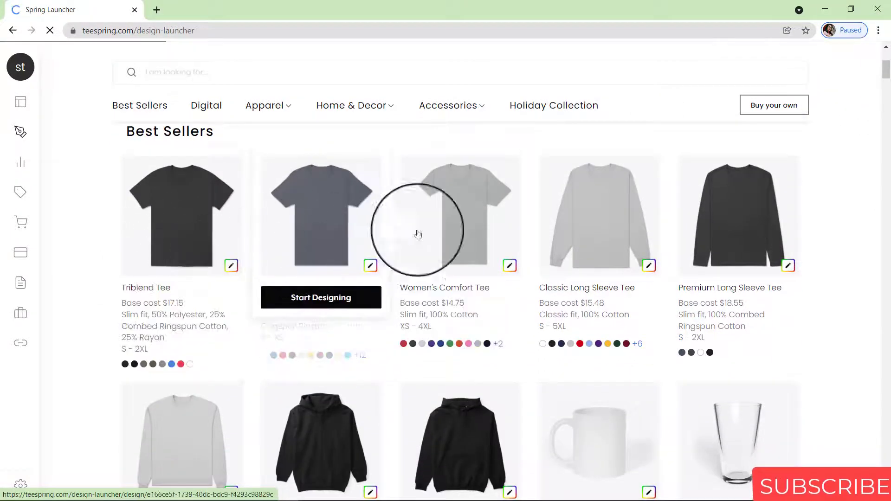
mouse_move(888, 76)
left_mouse_down()
mouse_move(889, 154)
mouse_move(889, 76)
left_mouse_up()
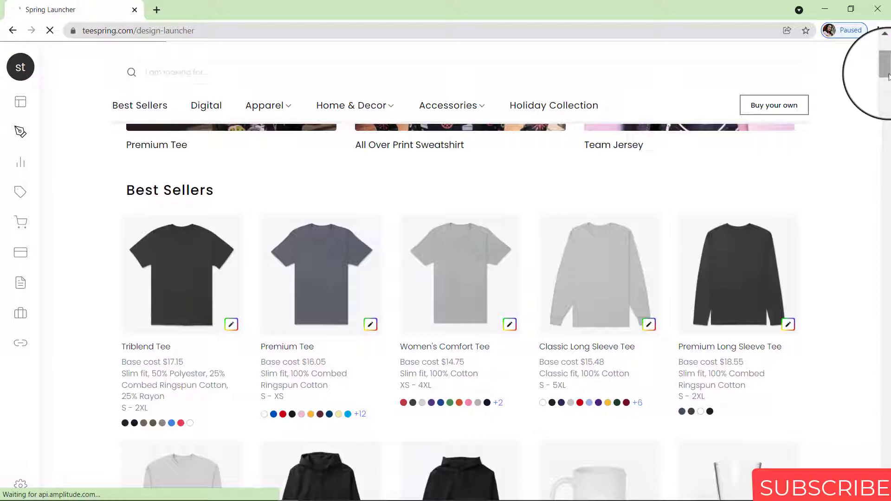
left_click_drag(889, 76, 889, 84)
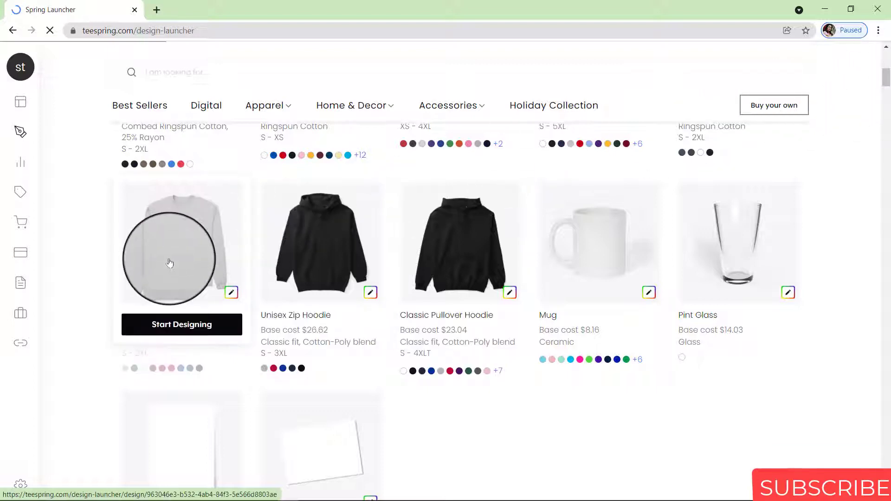
mouse_move(334, 282)
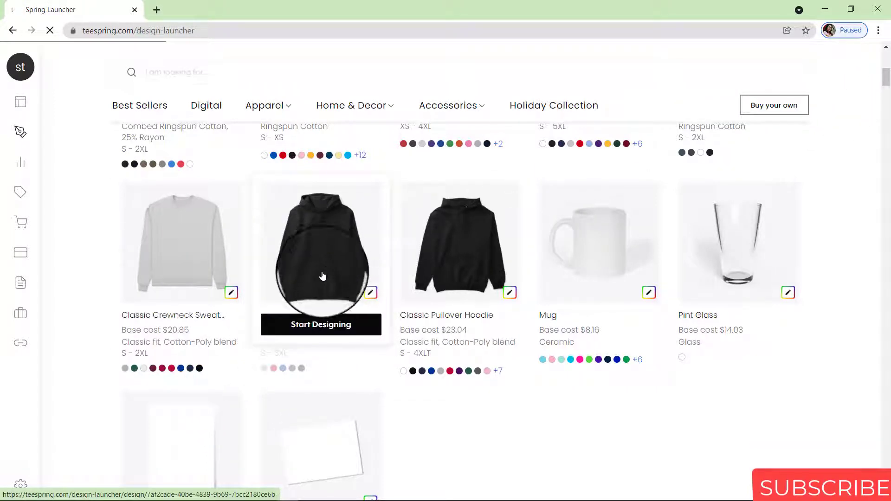
left_click(325, 327)
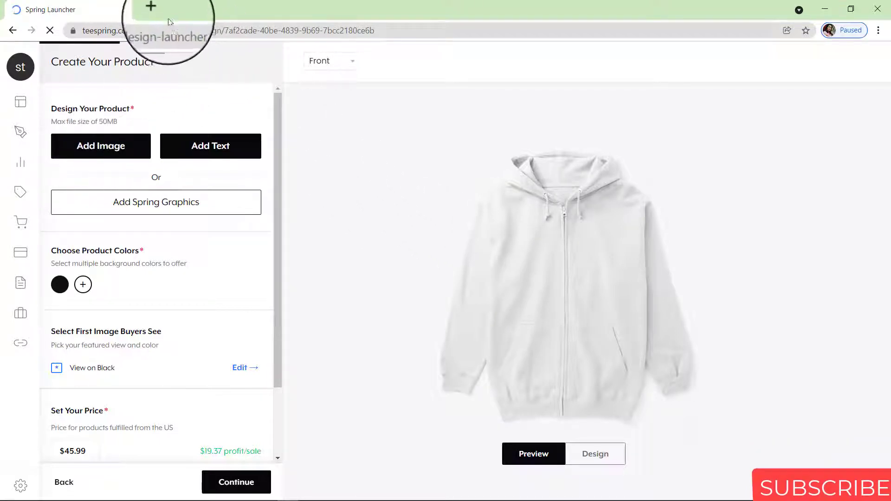
Open pexels.com in a new browser tab
left_click(156, 10)
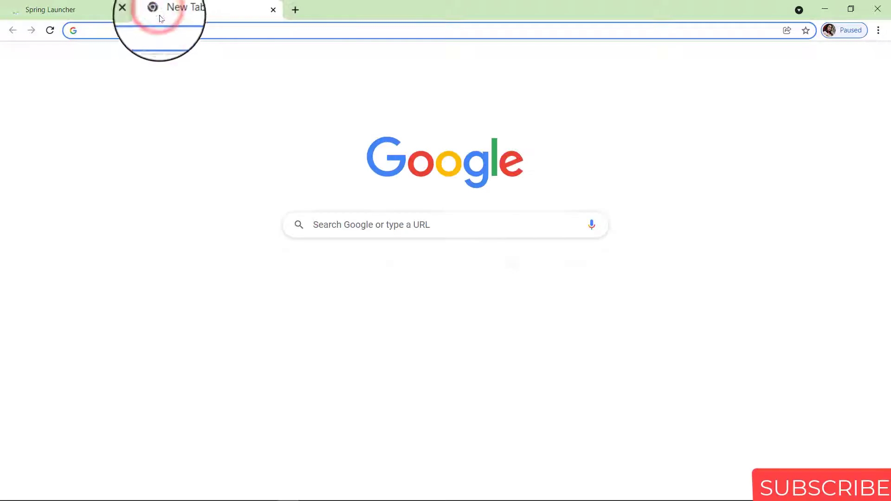
type("pe")
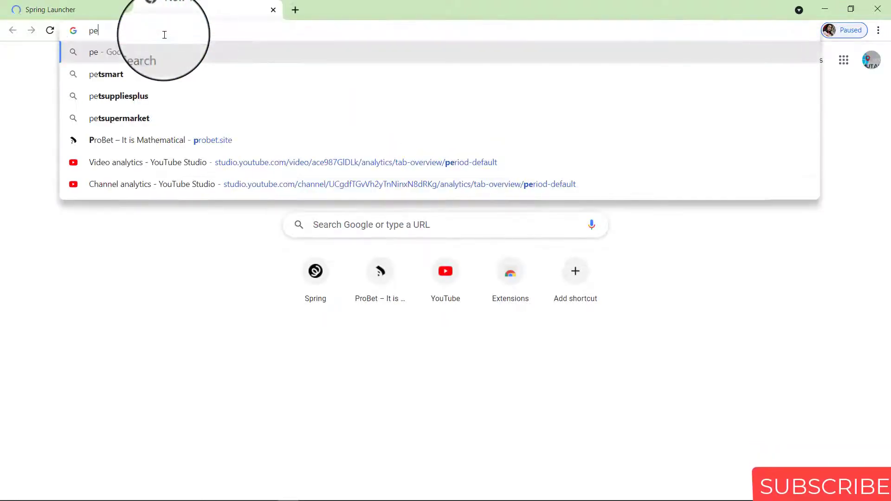
type("xels")
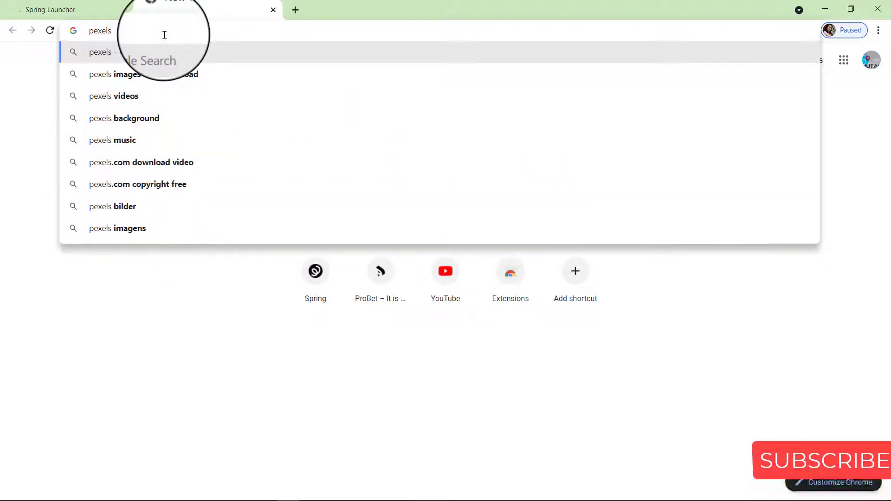
type(".com")
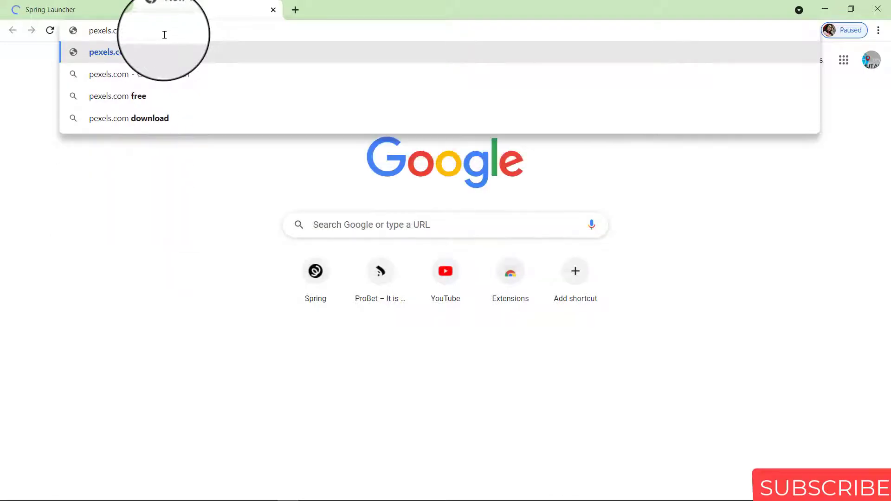
left_click(166, 52)
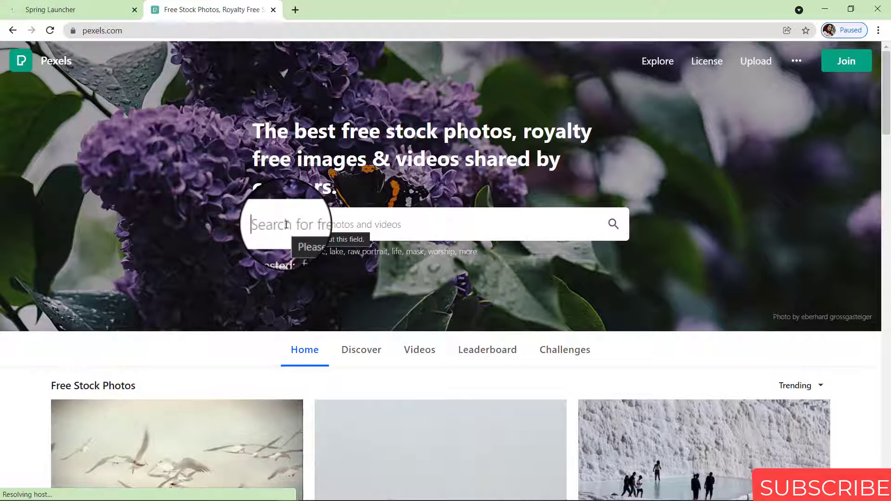
Search Pexels for 'art' and open the multicoloured paint-splash photo
type("rt")
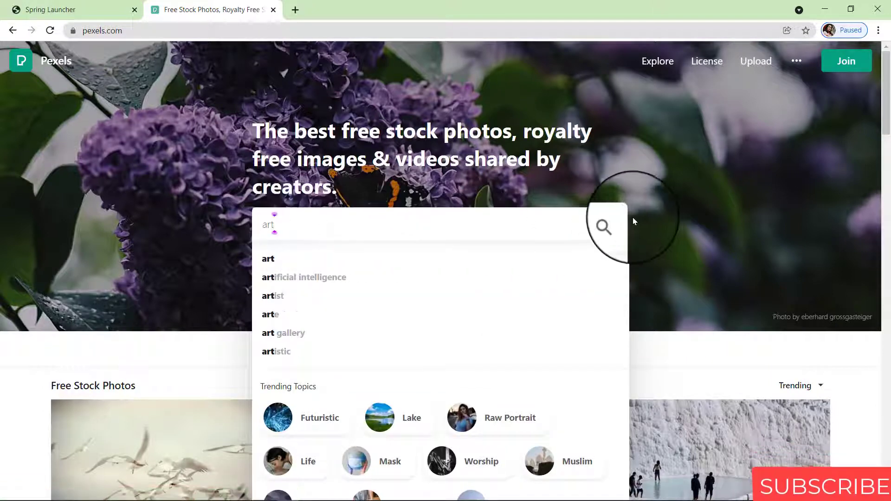
left_click(612, 224)
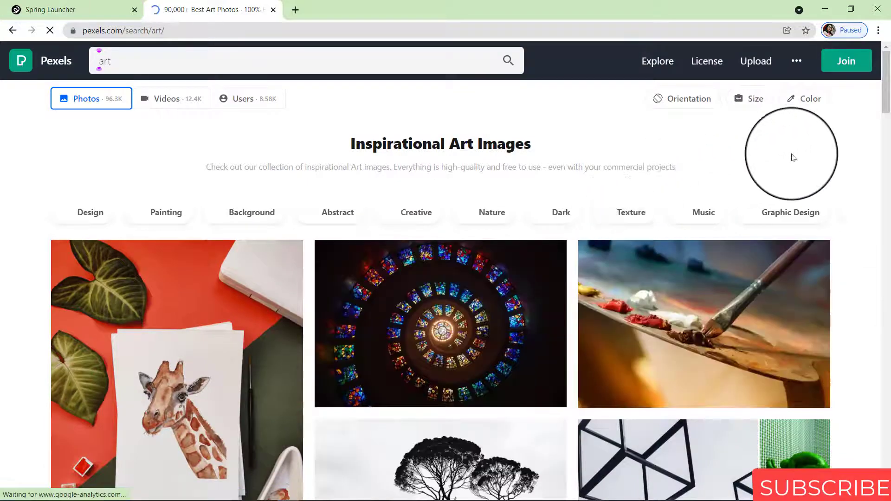
left_click_drag(887, 103, 889, 163)
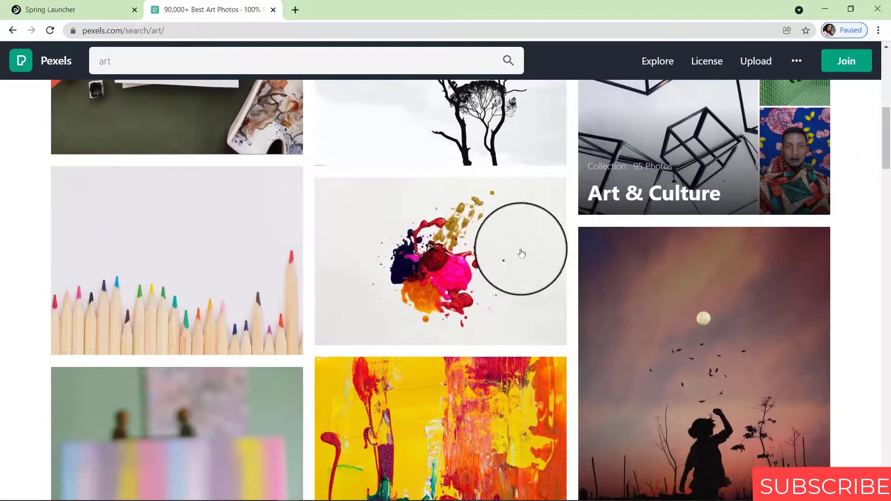
left_click(451, 242)
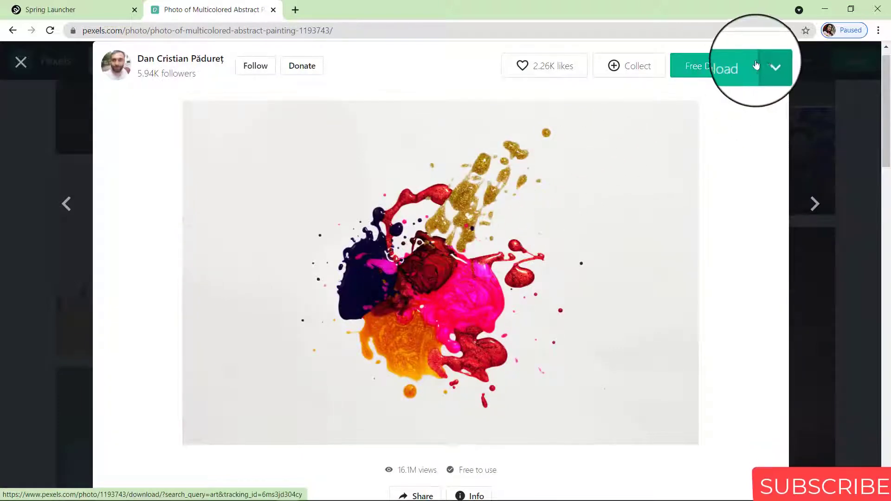
Download the photo for free and return to the Spring design tab
left_click(726, 66)
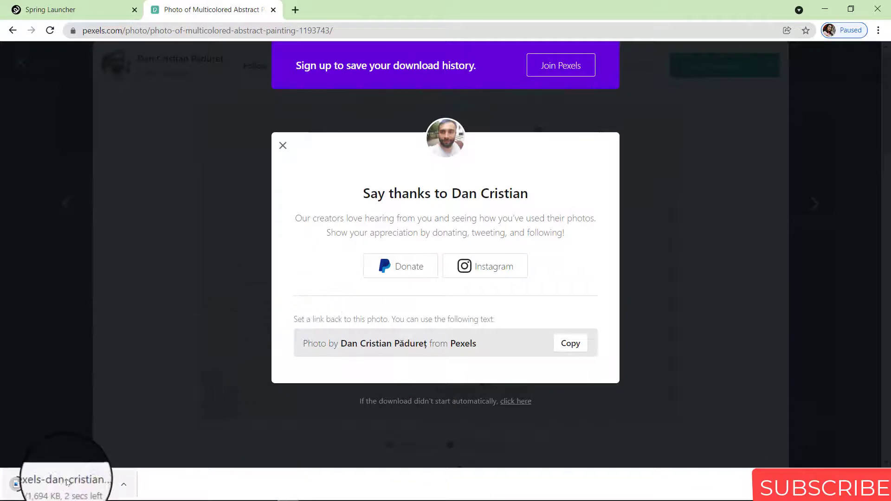
left_click(283, 147)
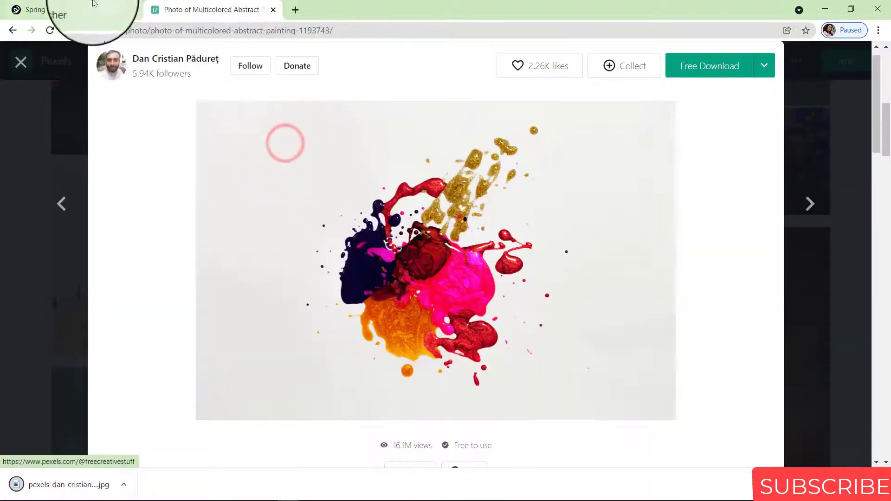
left_click(91, 10)
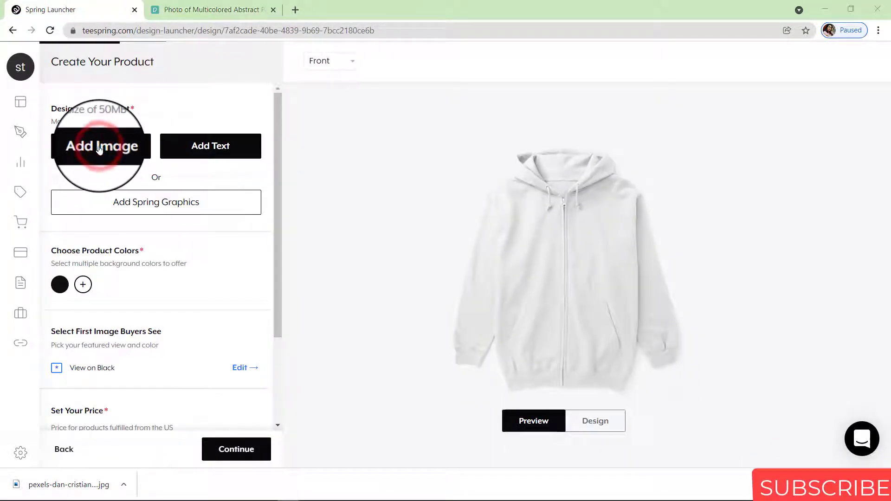
Upload the nebula photo pexels-alex-andrews-3805983 from Downloads onto the garment design
left_click(99, 148)
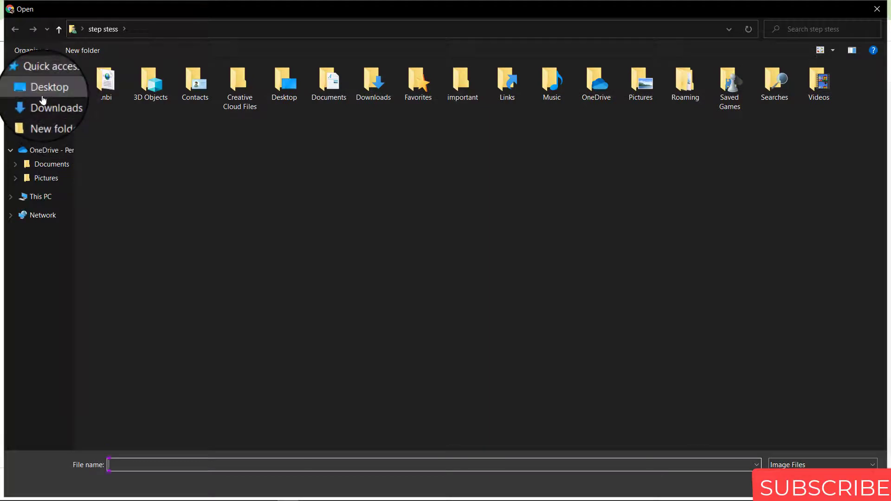
left_click(44, 104)
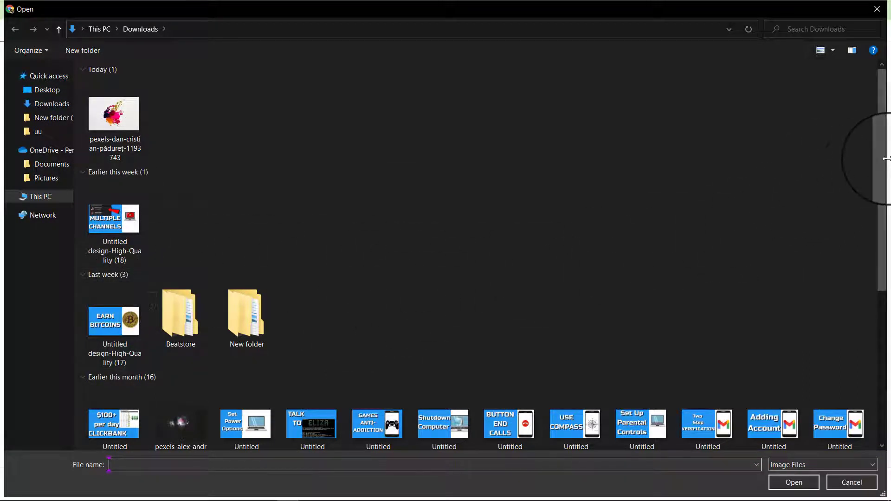
left_click(193, 417)
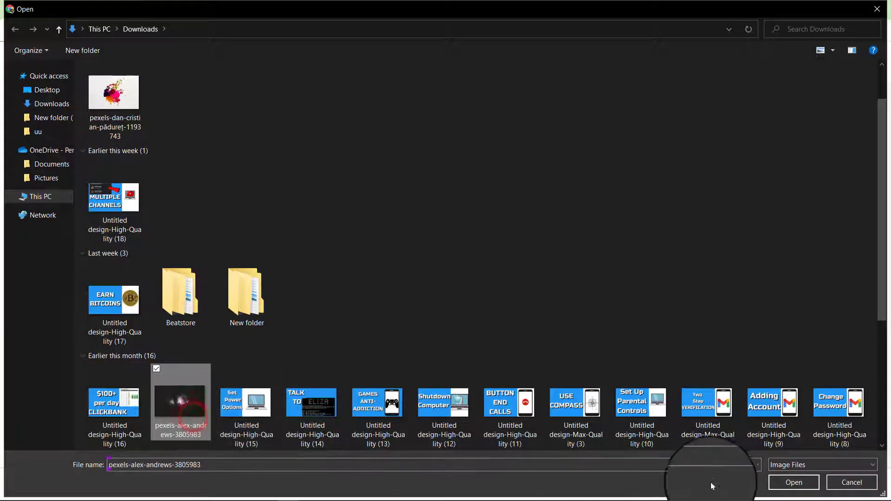
left_click(791, 486)
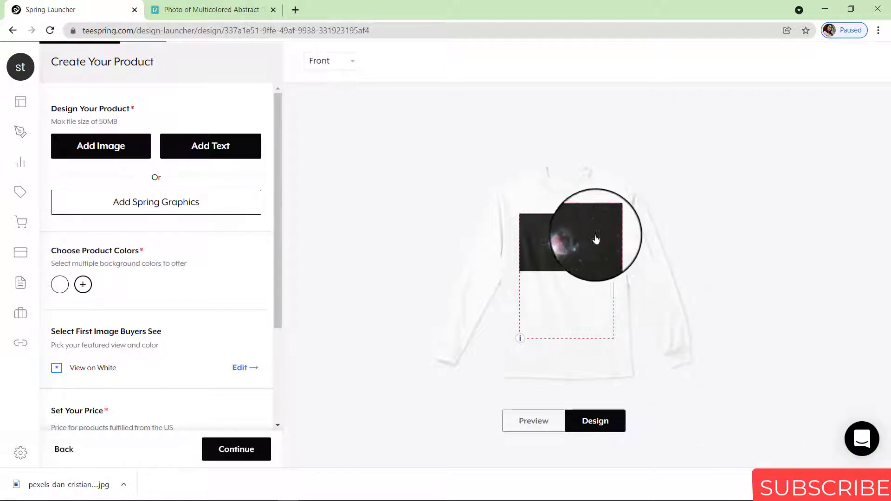
Move, rotate and resize the nebula image to 12.36" x 7.57", checking it in Preview
left_click(584, 241)
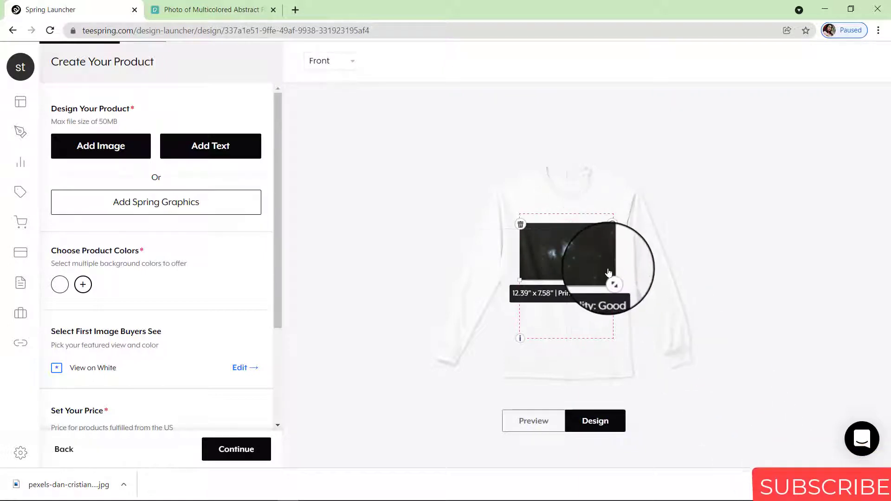
left_click_drag(613, 280, 590, 282)
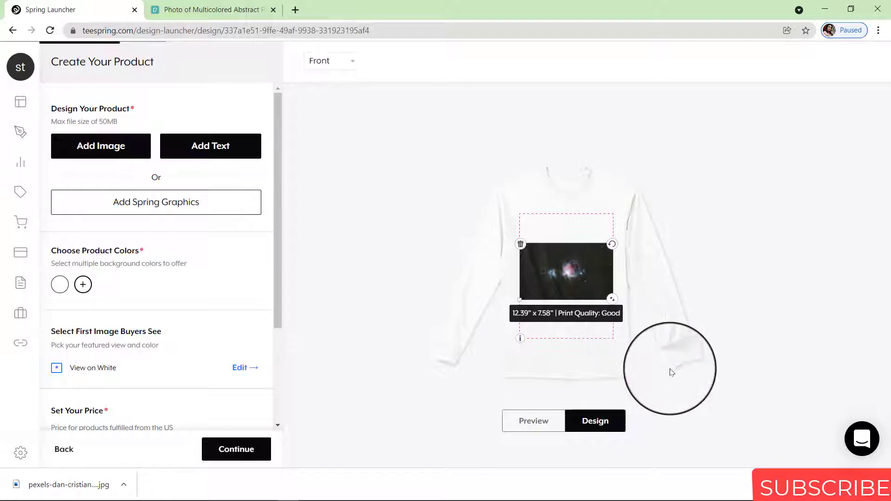
left_click(542, 418)
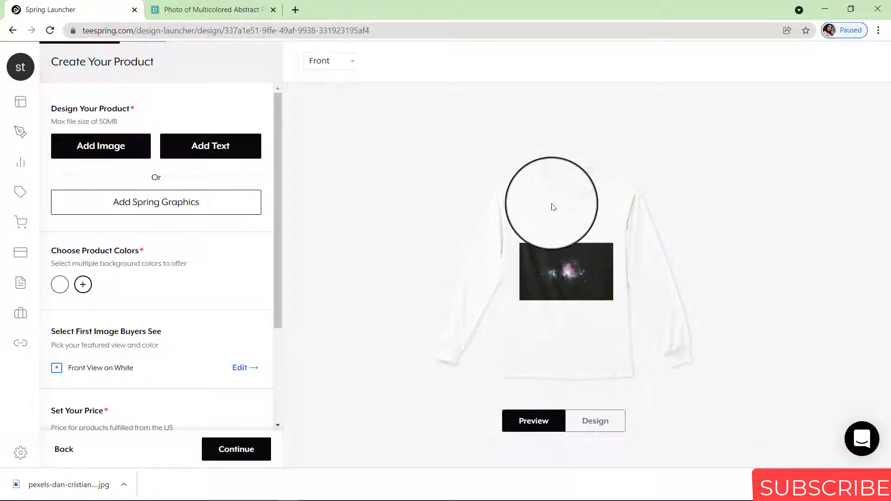
left_click(613, 424)
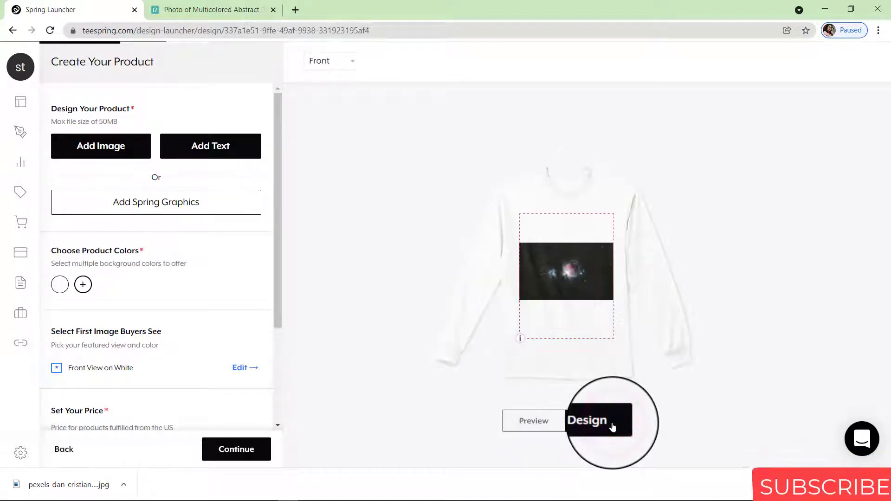
left_click(569, 287)
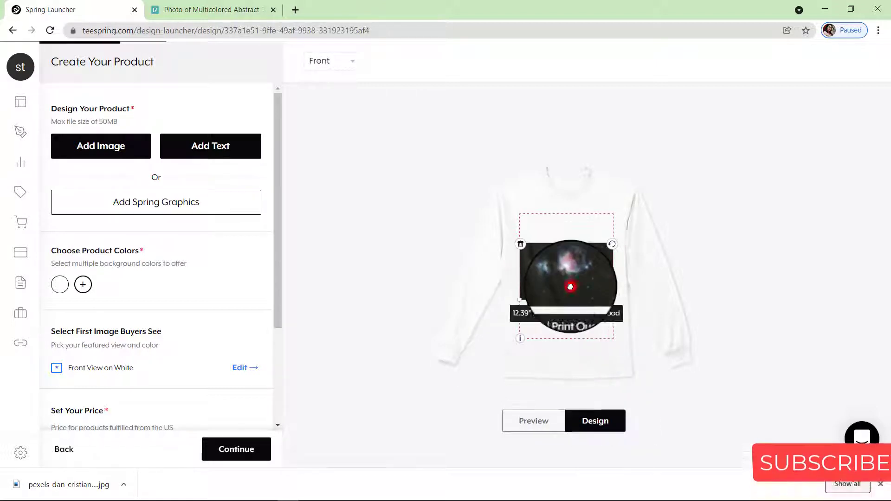
mouse_move(614, 246)
left_mouse_down()
mouse_move(591, 207)
mouse_move(607, 247)
left_mouse_up()
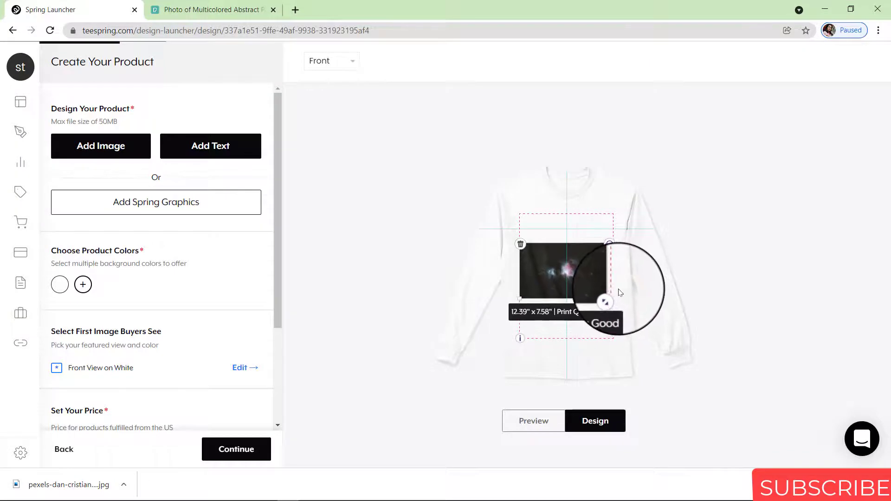
left_click_drag(612, 300, 612, 299)
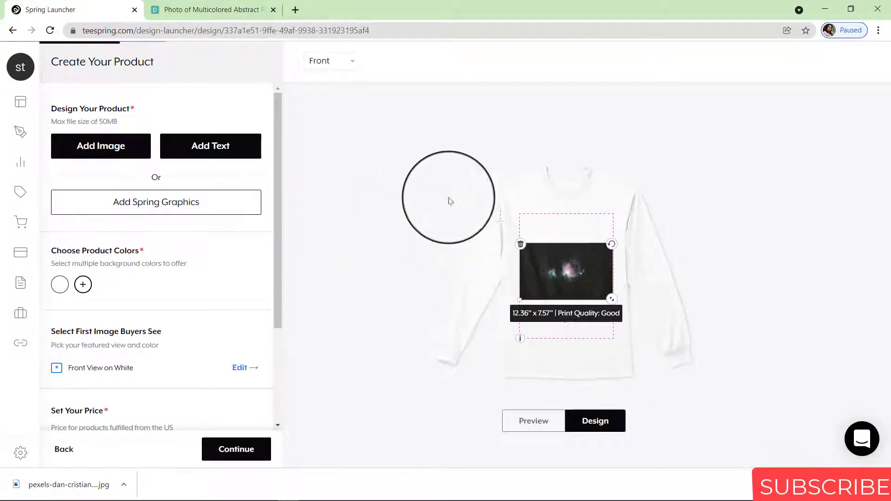
left_click(344, 65)
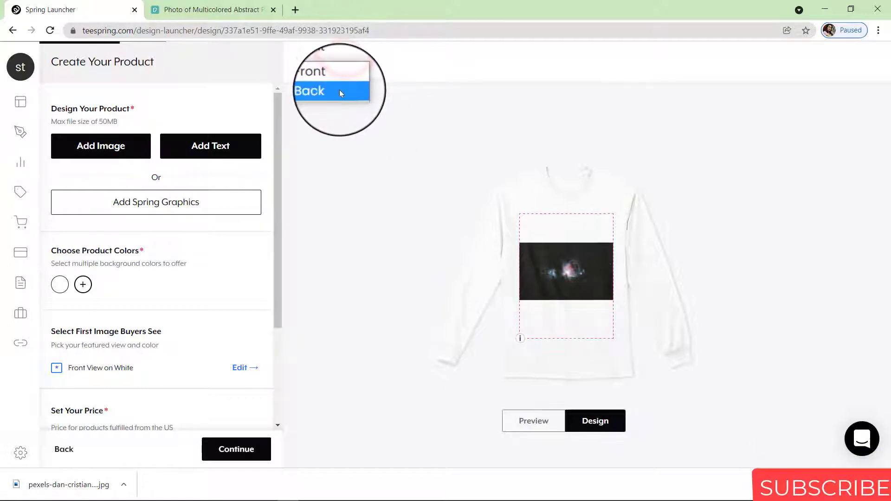
Add a text element reading 'stegro' to the back of the long-sleeve shirt
left_click(339, 90)
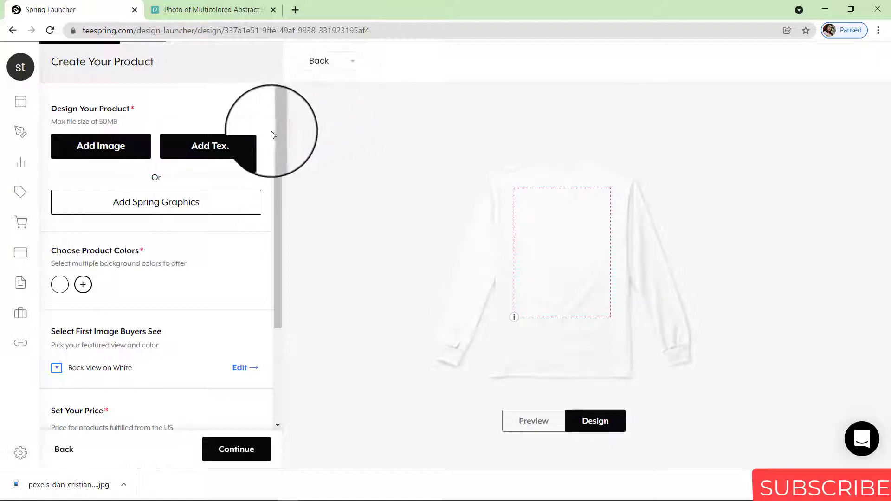
left_click(215, 148)
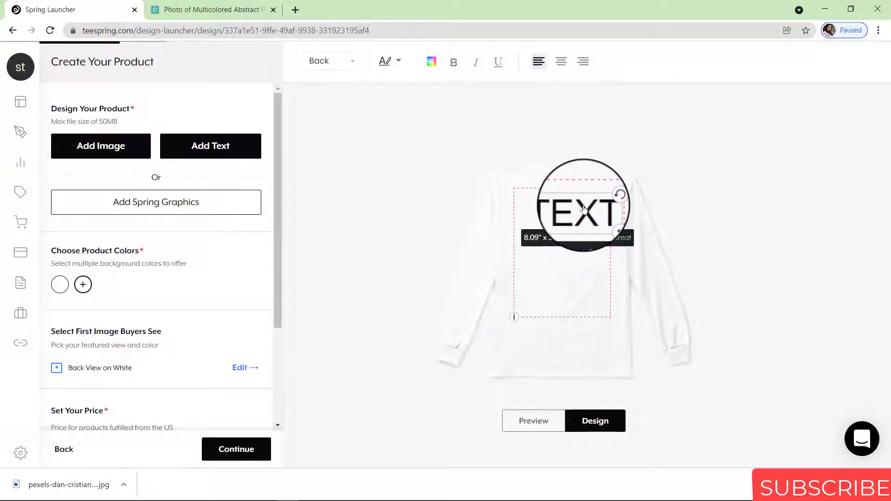
double_click(584, 207)
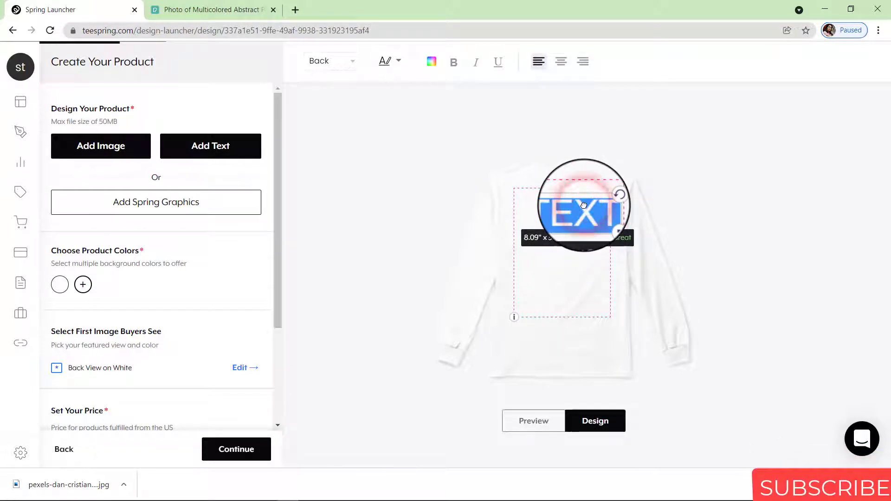
type("stegro")
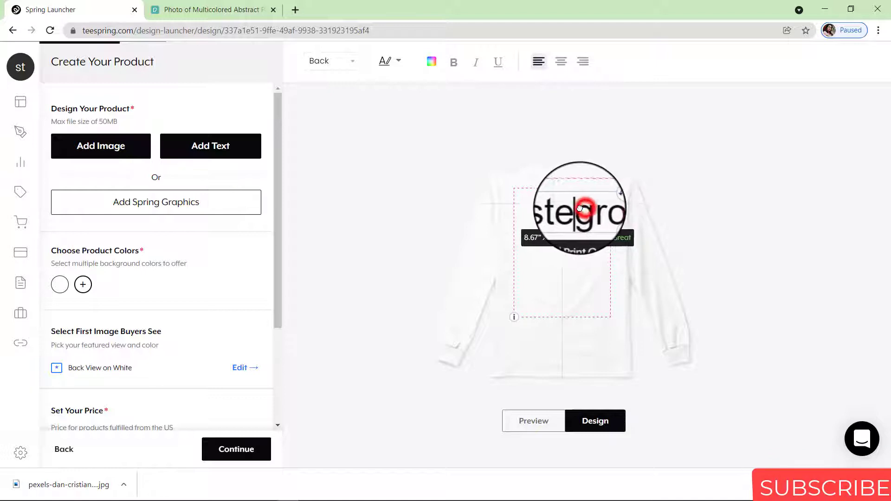
Set STEGRO in the heavy blocky font and resize it to about 9.91 inches wide
left_click(568, 215)
double_click(572, 220)
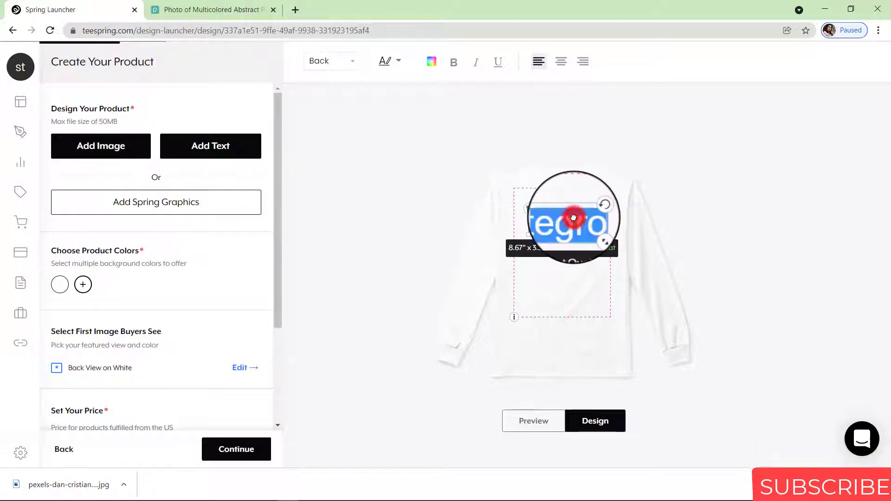
left_click(398, 64)
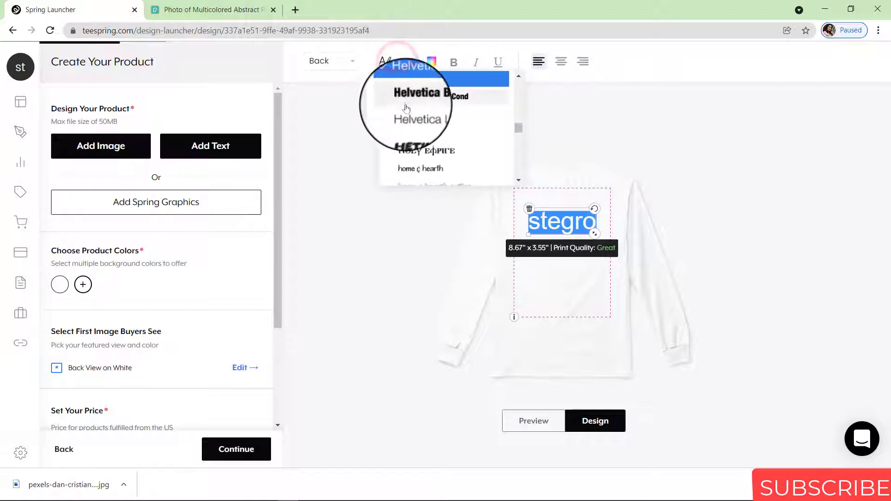
left_click(422, 134)
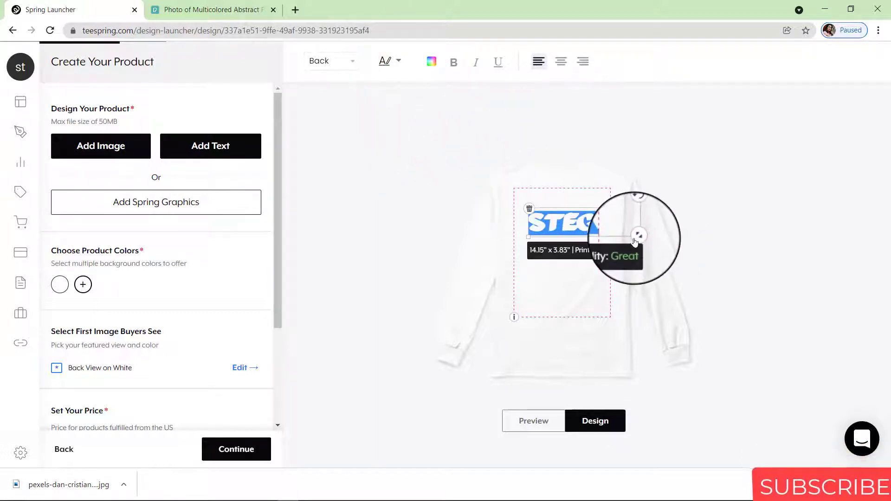
left_click_drag(639, 239, 564, 226)
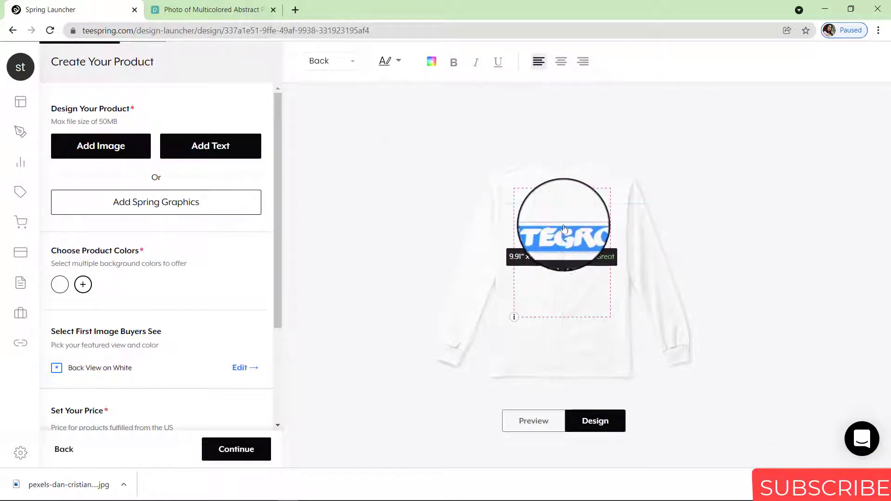
left_click(432, 61)
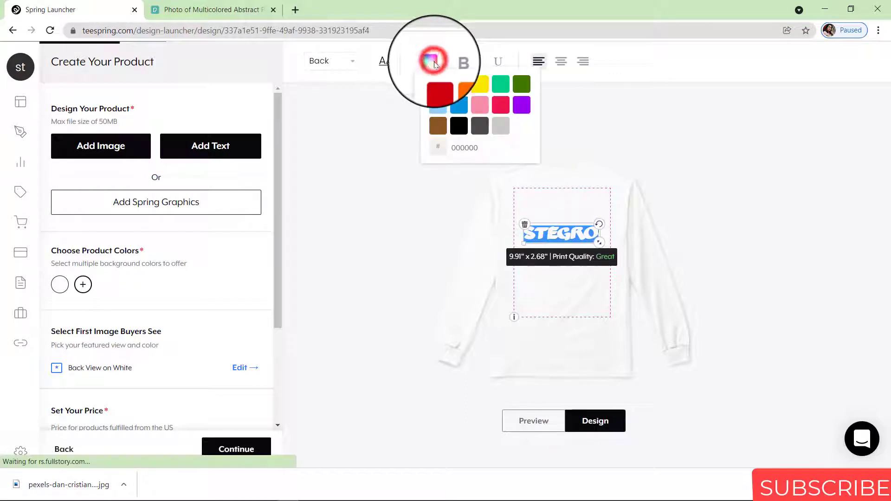
Colour the STEGRO text blue (0692E3), trying bold and italic styling
left_click(454, 86)
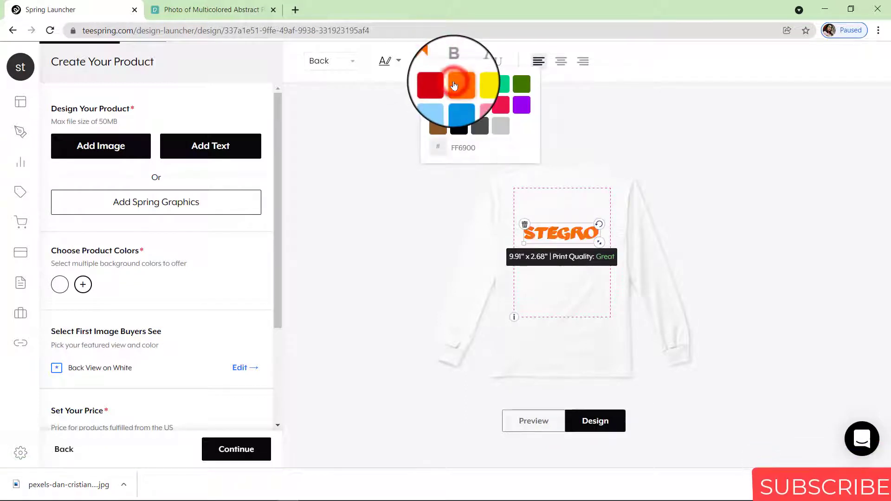
left_click(466, 107)
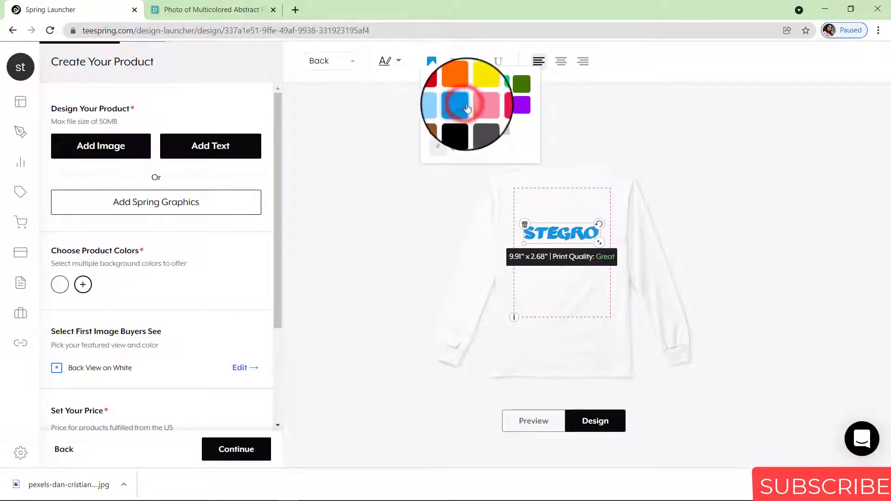
left_click(458, 62)
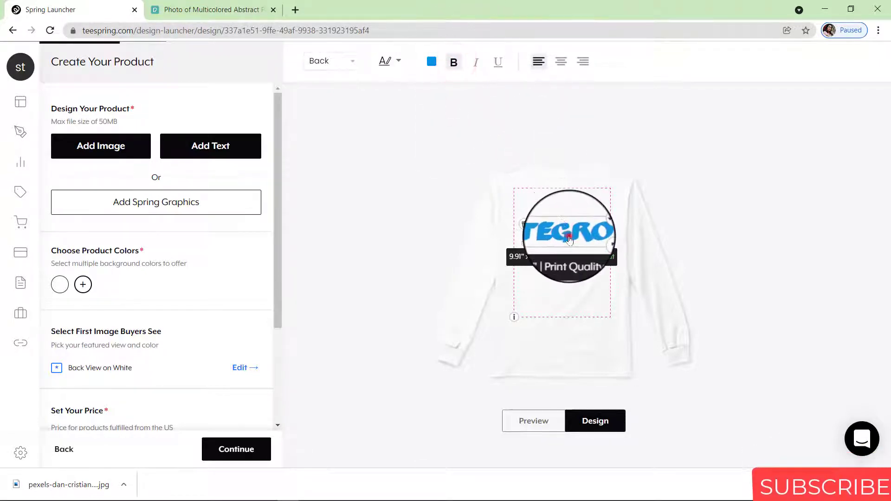
double_click(569, 228)
left_click(455, 59)
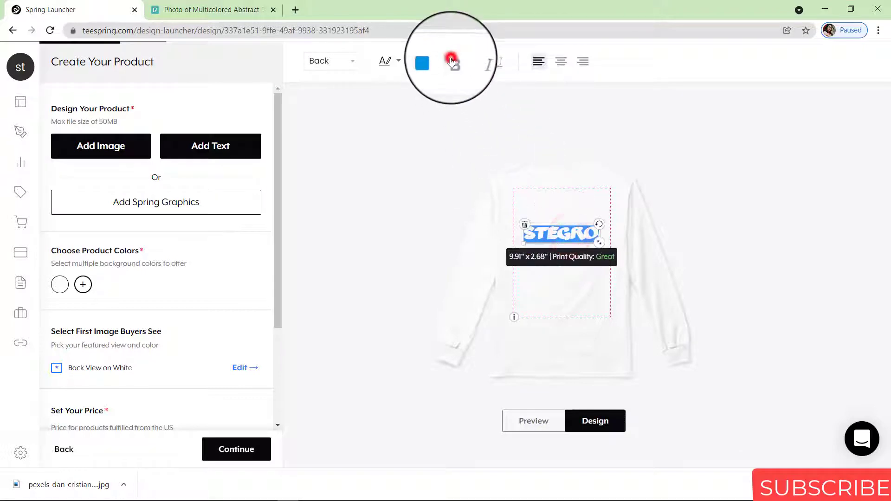
left_click(476, 67)
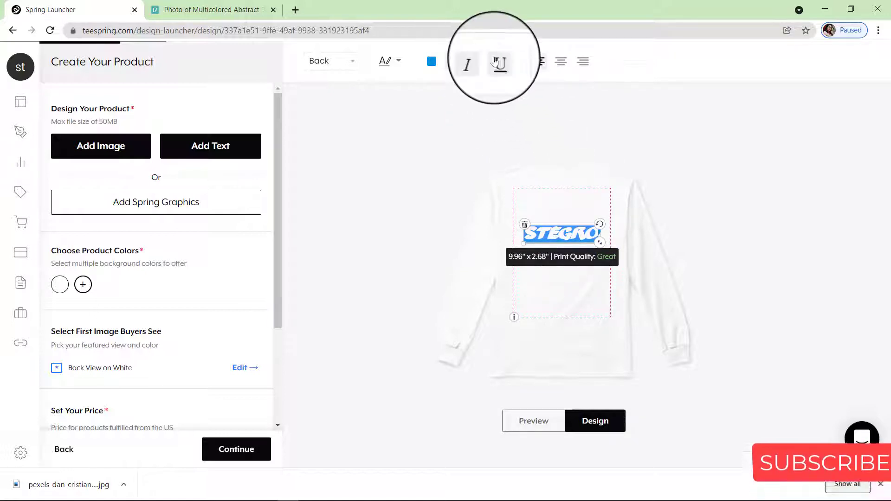
left_click(475, 61)
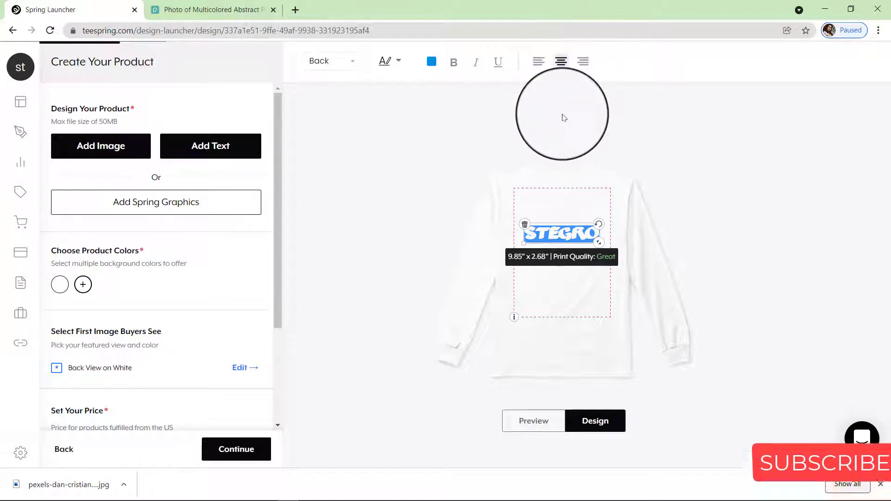
Preview the finished back design as buyers will see it, then return to editing
left_click(563, 114)
left_click(545, 427)
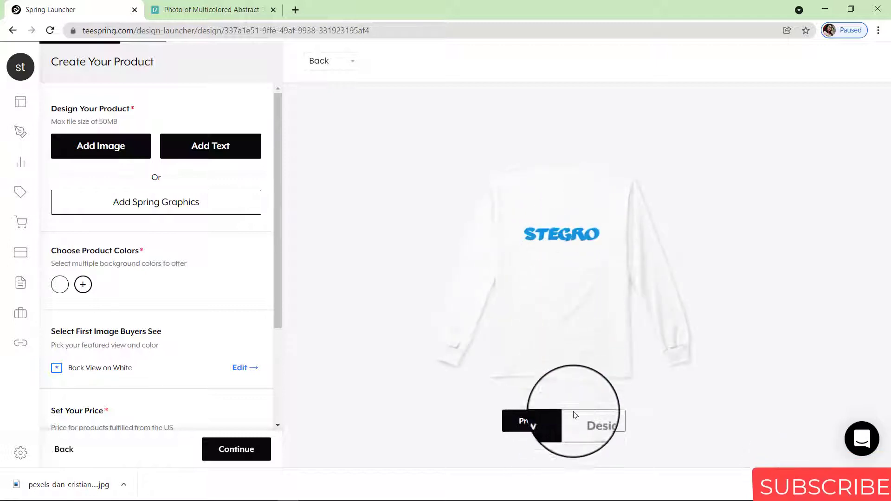
left_click(575, 422)
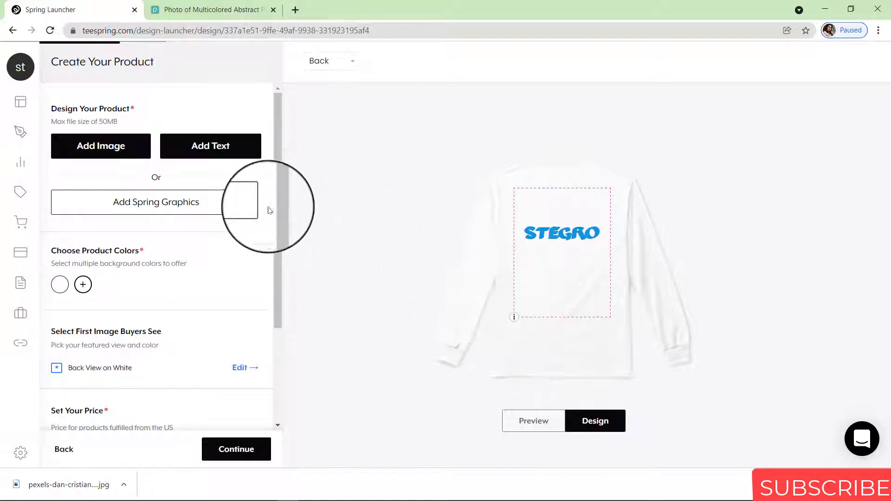
Add the leaping reindeer graphic and shrink it to about 6 inches beneath STEGRO
left_click(160, 204)
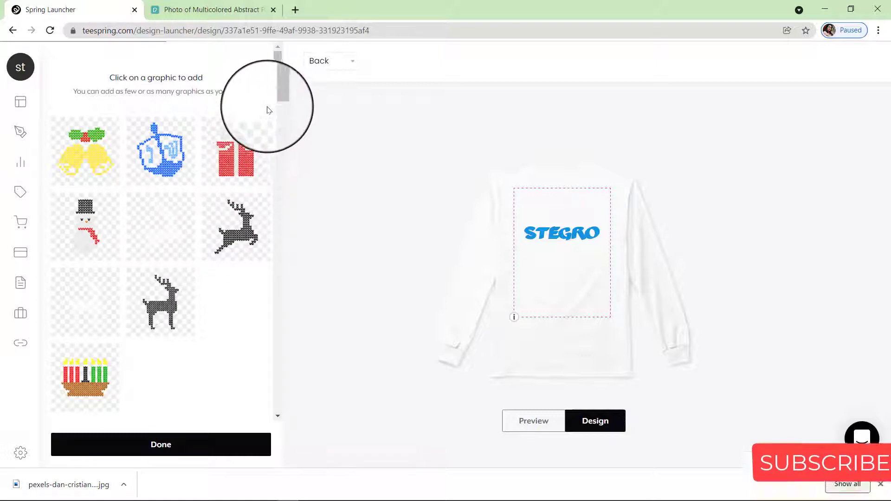
left_click(253, 229)
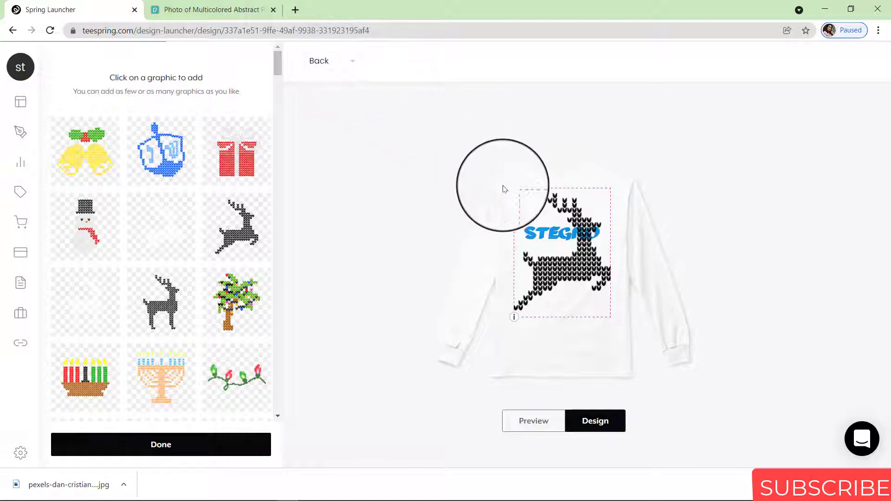
left_click(581, 277)
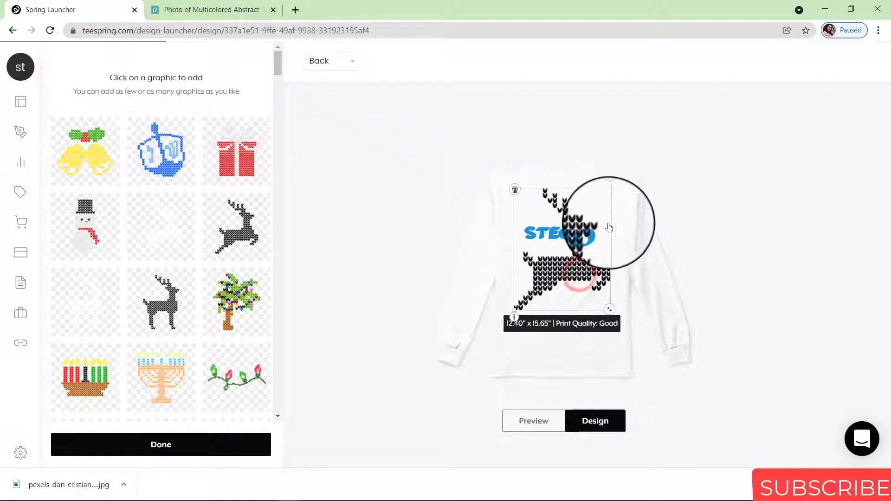
left_click_drag(610, 310, 567, 265)
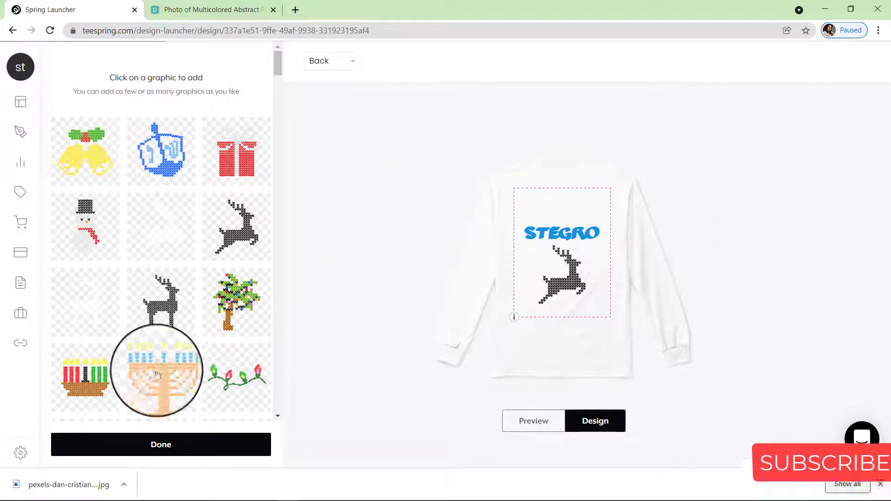
left_click(159, 447)
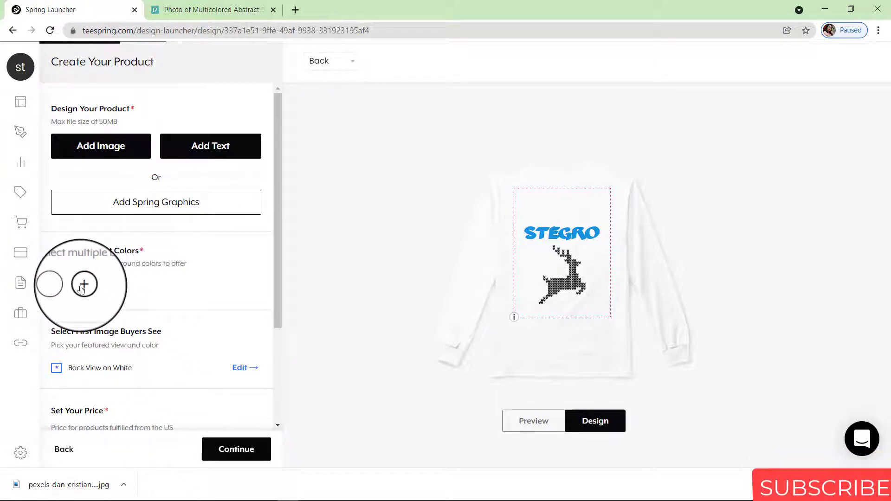
Select the background colours to offer, including black, navy, red, light blue and dark green
left_click(82, 286)
left_click(97, 143)
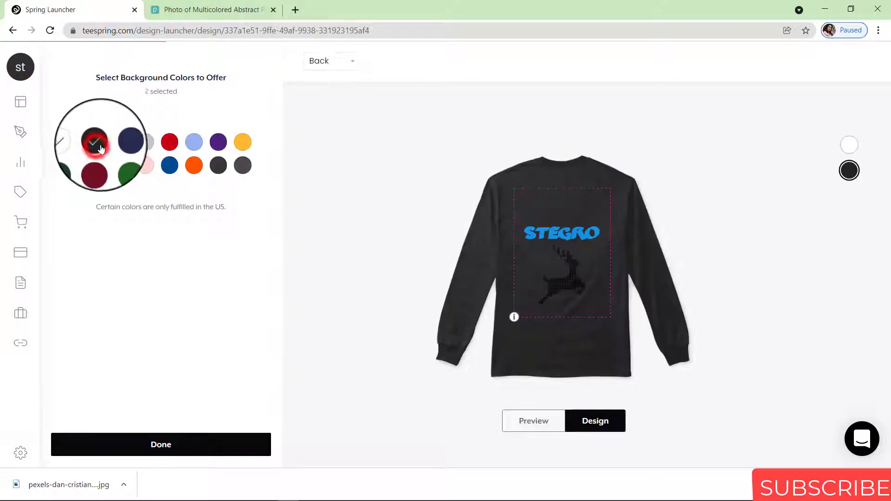
left_click(120, 143)
left_click(145, 143)
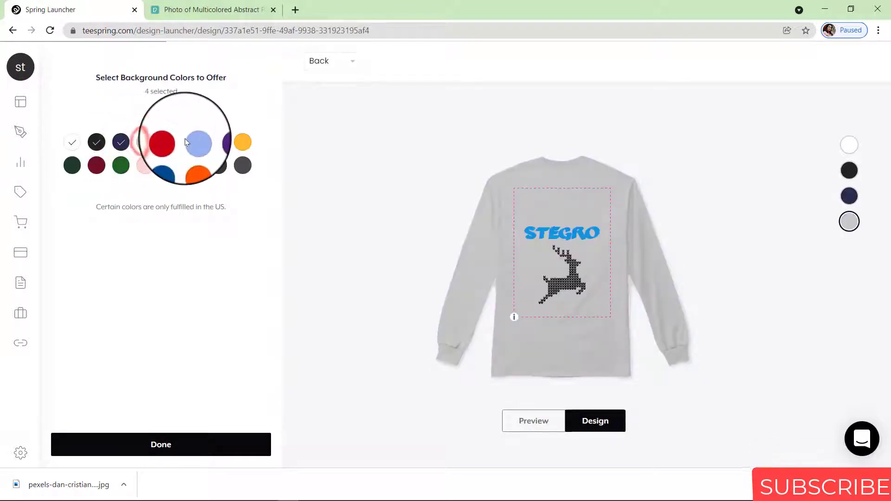
left_click(169, 143)
left_click(194, 142)
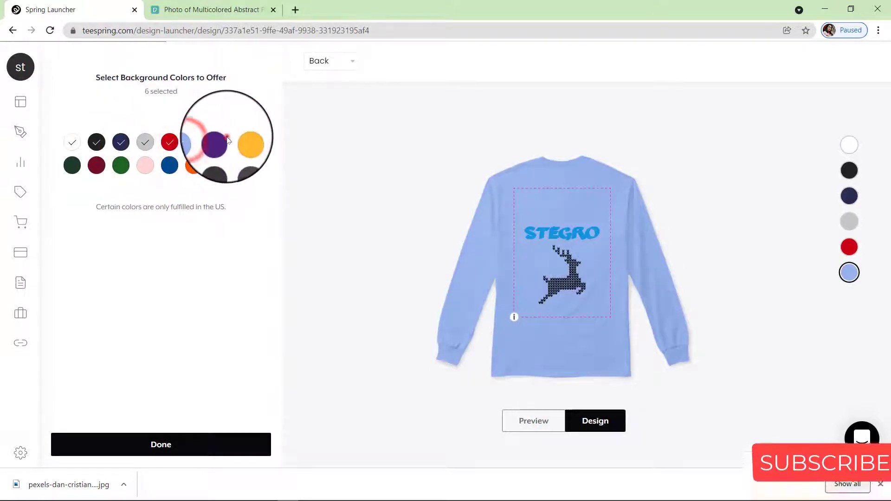
left_click(218, 143)
left_click(241, 144)
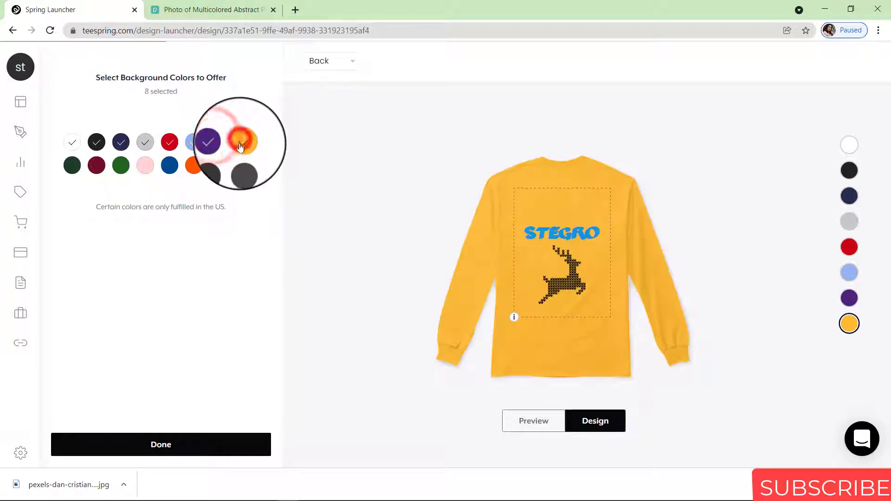
left_click(241, 171)
left_click(194, 165)
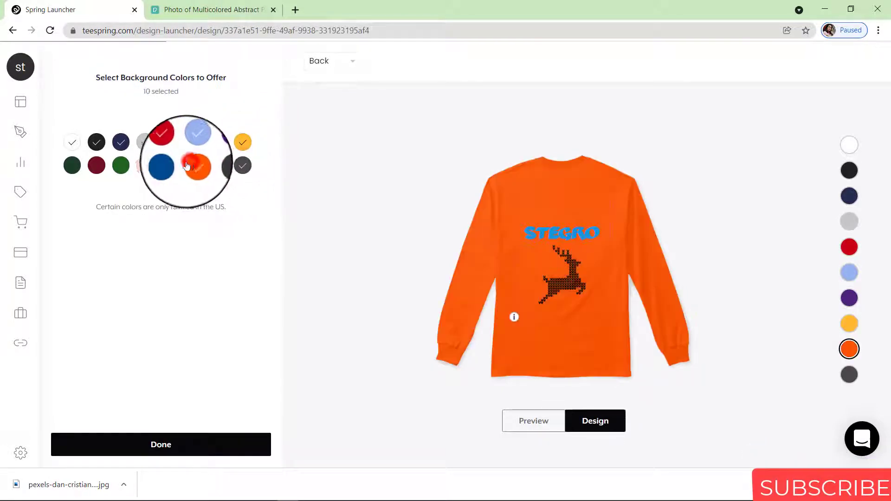
left_click(170, 165)
left_click(146, 166)
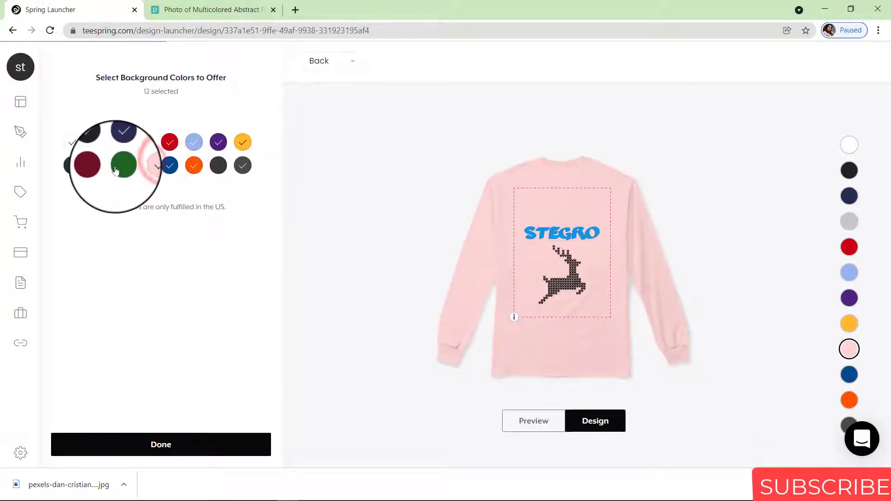
left_click(120, 165)
left_click(96, 166)
left_click(72, 166)
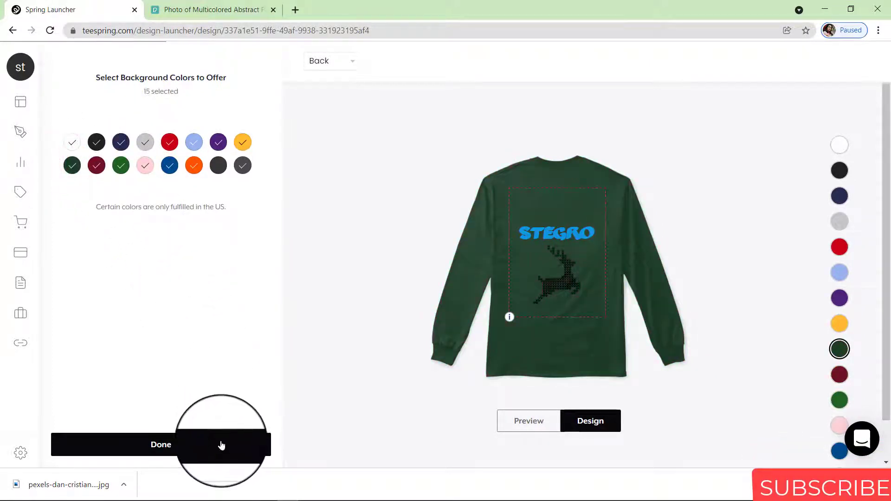
Preview the shirt in light blue and confirm the 15 chosen colours
left_click(840, 248)
left_click(840, 272)
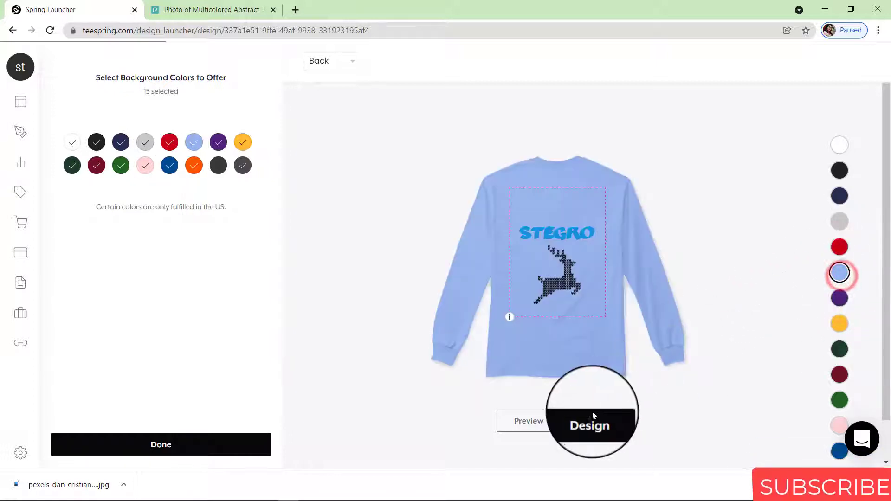
left_click(185, 444)
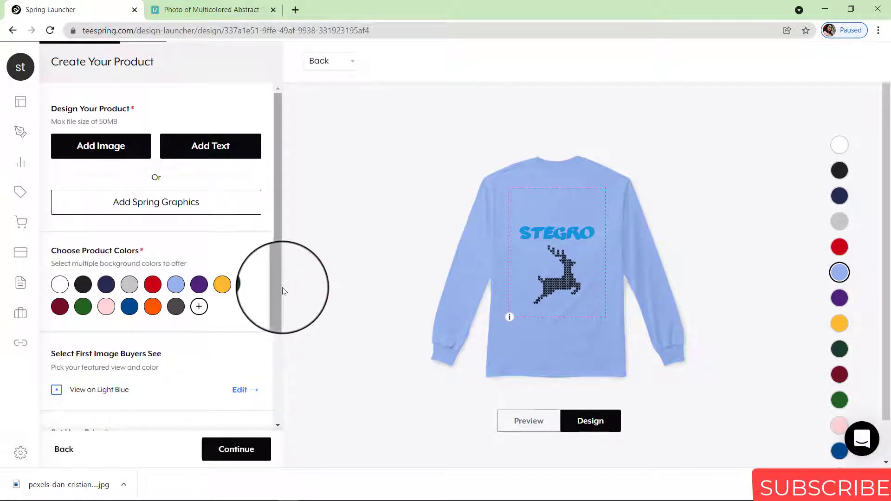
Set the Front View on Light Blue as the first image buyers see
left_click_drag(278, 289, 274, 346)
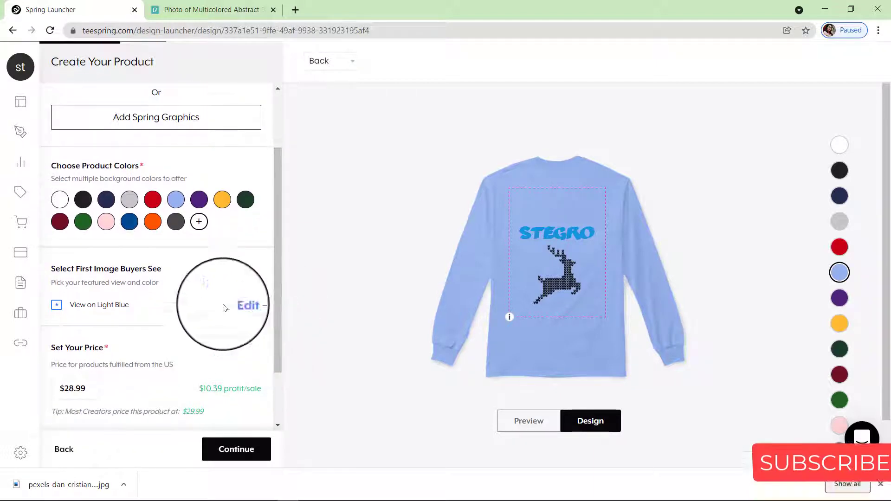
left_click(239, 307)
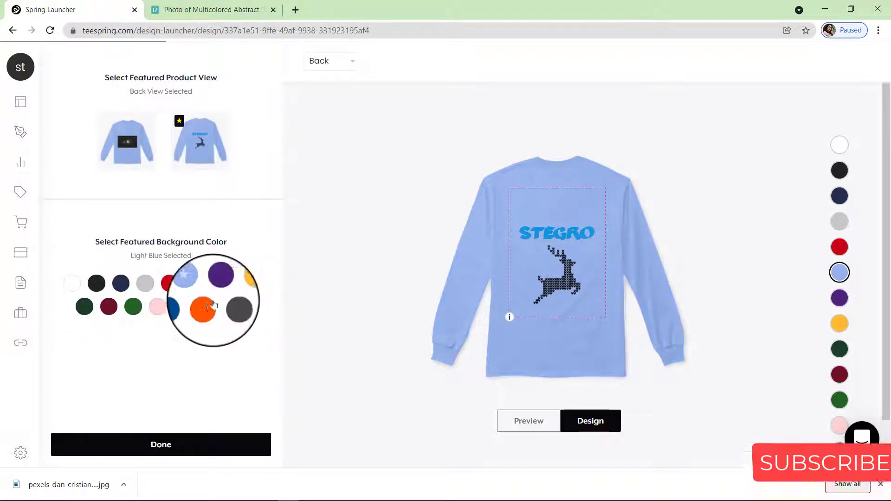
left_click(233, 308)
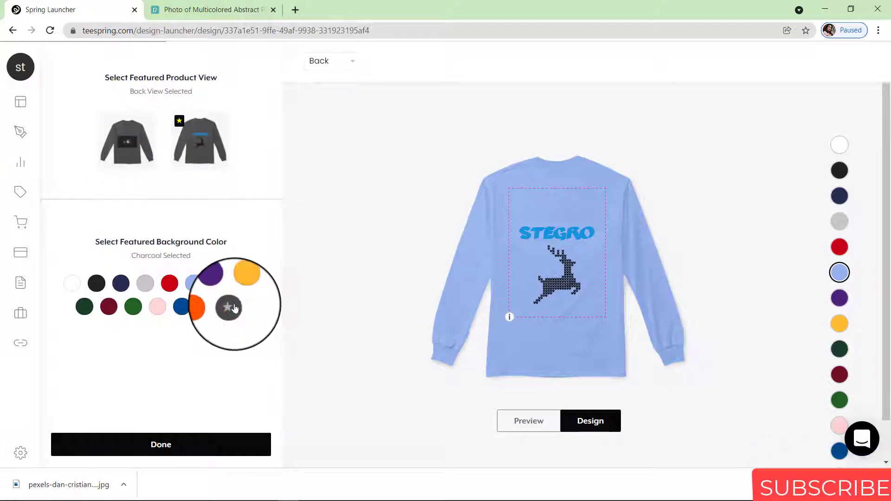
left_click(194, 283)
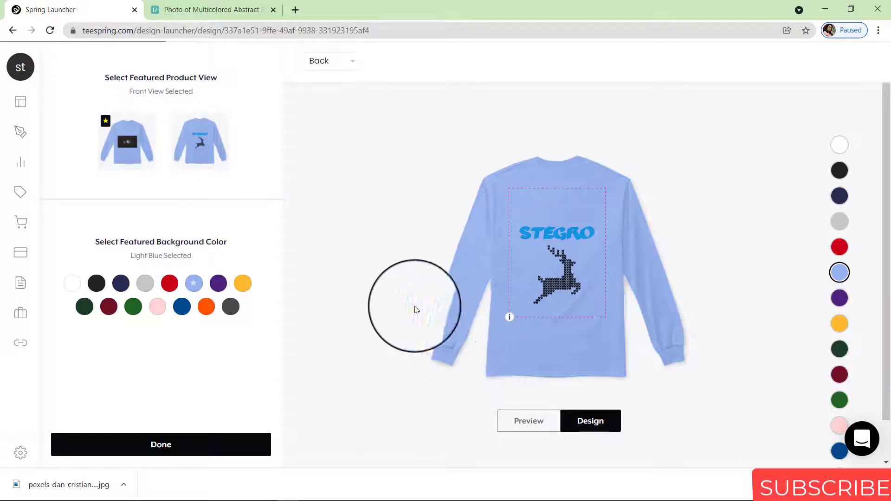
left_click(187, 448)
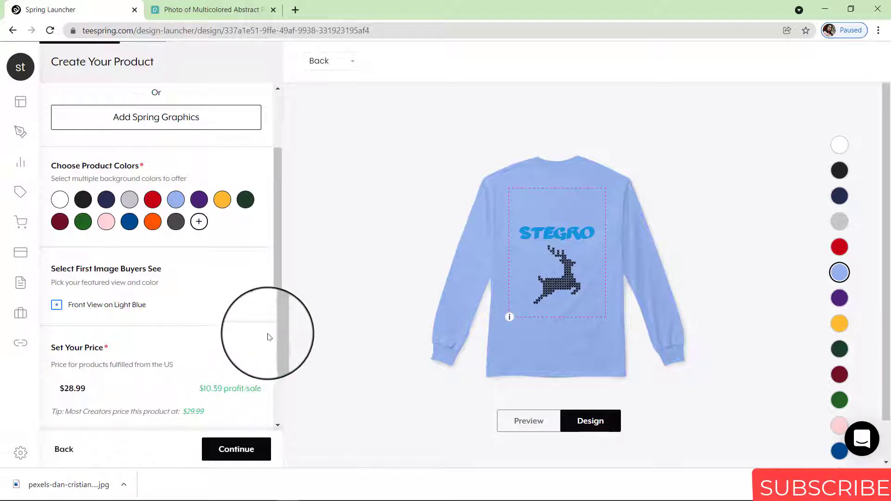
Change the US price to $29.99, giving $11.39 profit per sale
left_click_drag(280, 330, 274, 368)
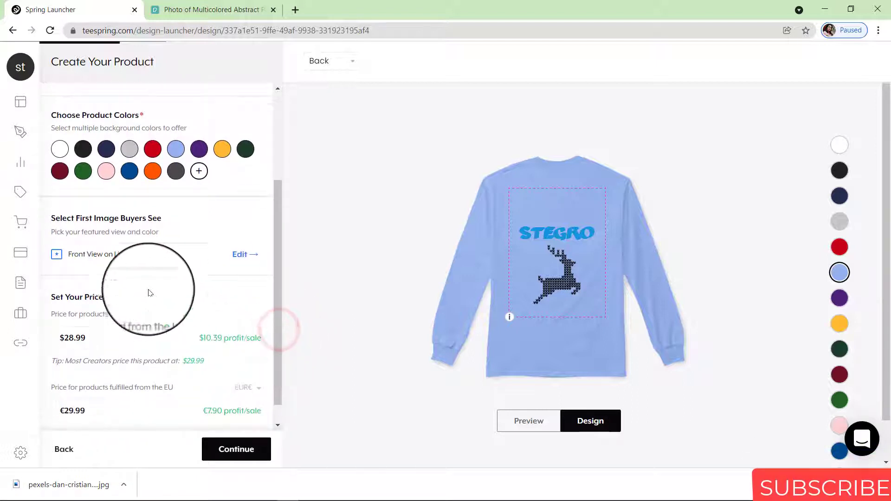
double_click(71, 338)
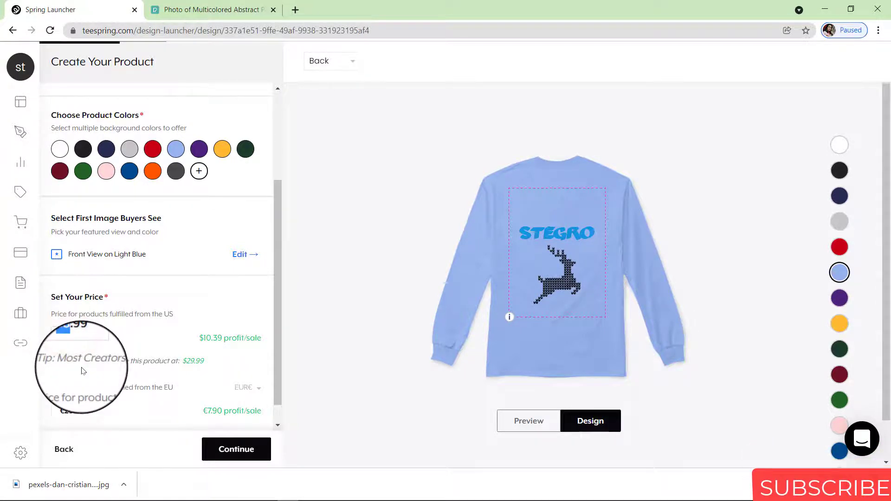
key("BackSpace")
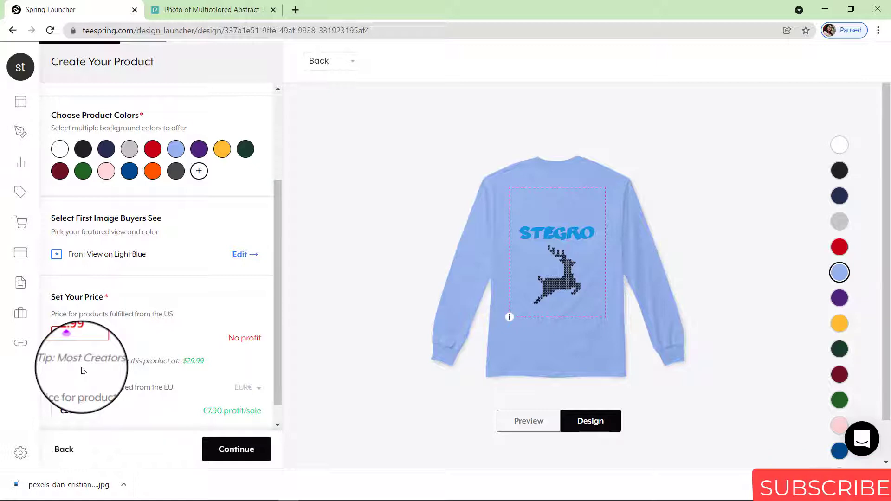
key("BackSpace")
key("BackSpace")
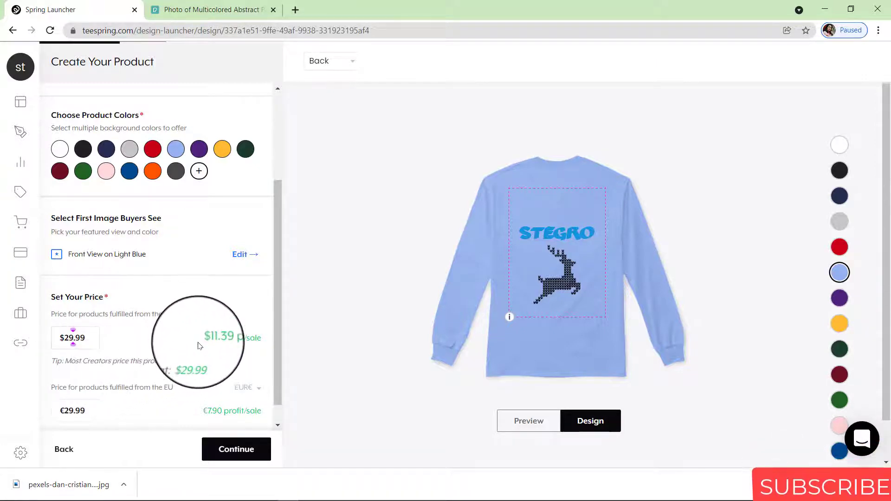
left_click_drag(231, 343, 254, 343)
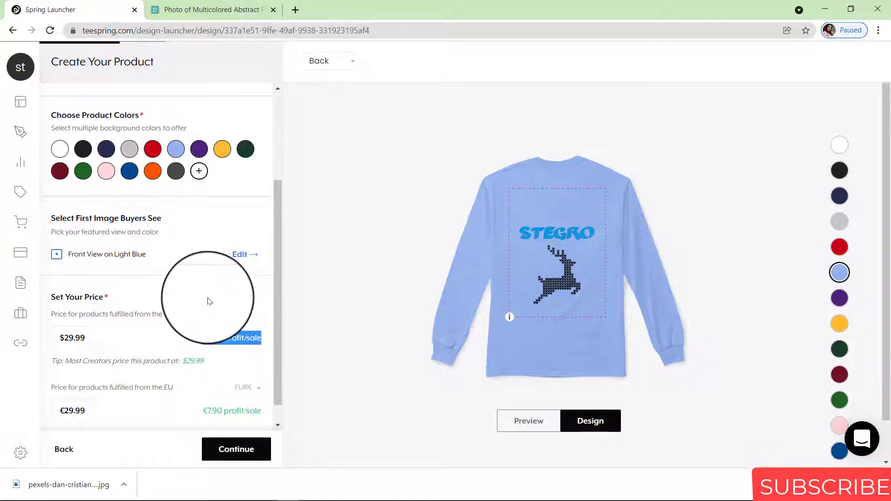
Keep EUR€ as the EU currency and continue to adding products
left_click_drag(278, 308, 278, 337)
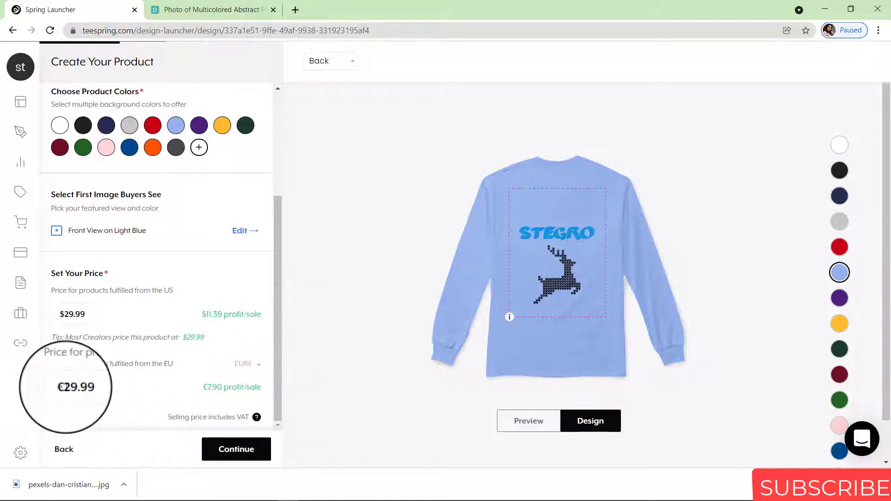
left_click(257, 366)
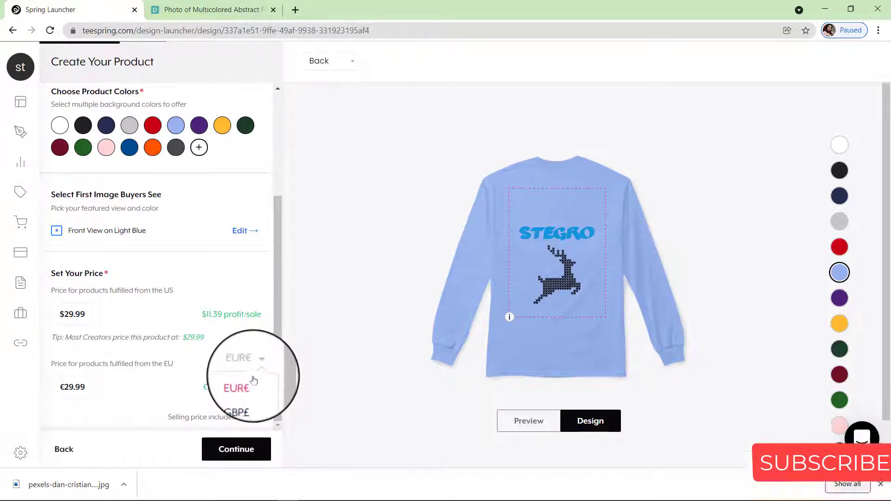
left_click(248, 386)
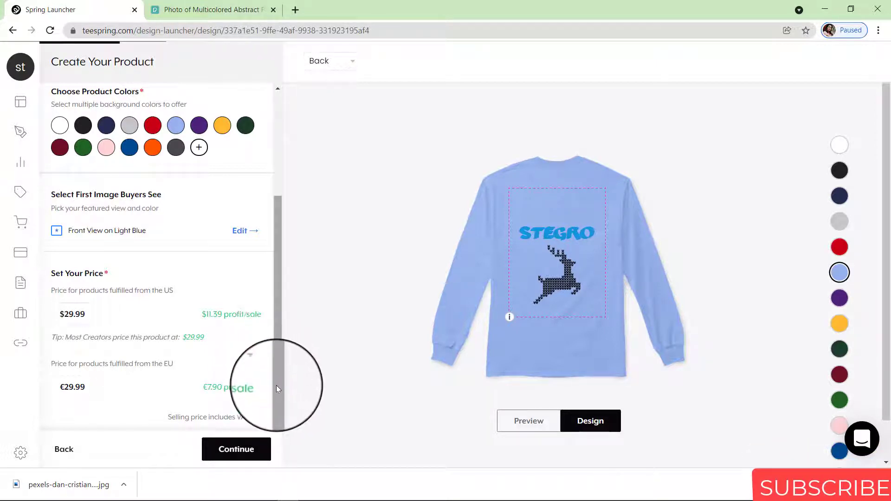
left_click(231, 455)
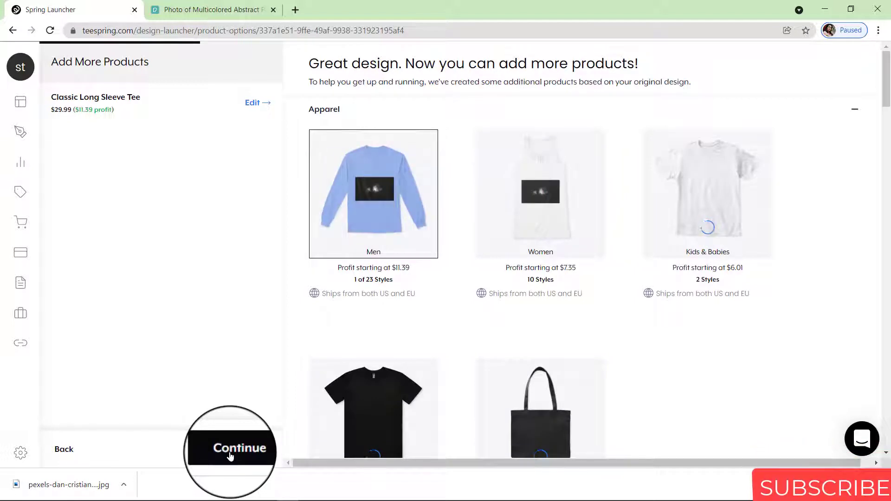
Add the Classic Pullover Hoodie, Premium Pullover Hoodie and Classic Crewneck Sweatshirt from Men's styles
mouse_move(392, 193)
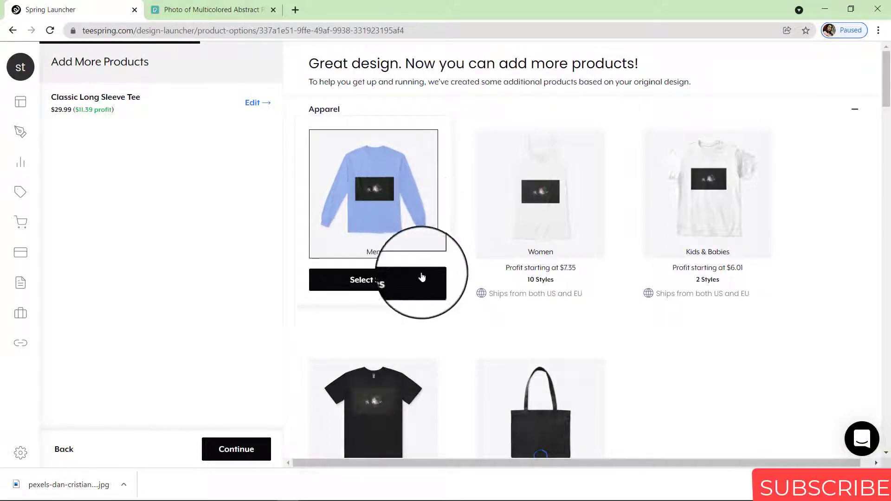
mouse_move(402, 306)
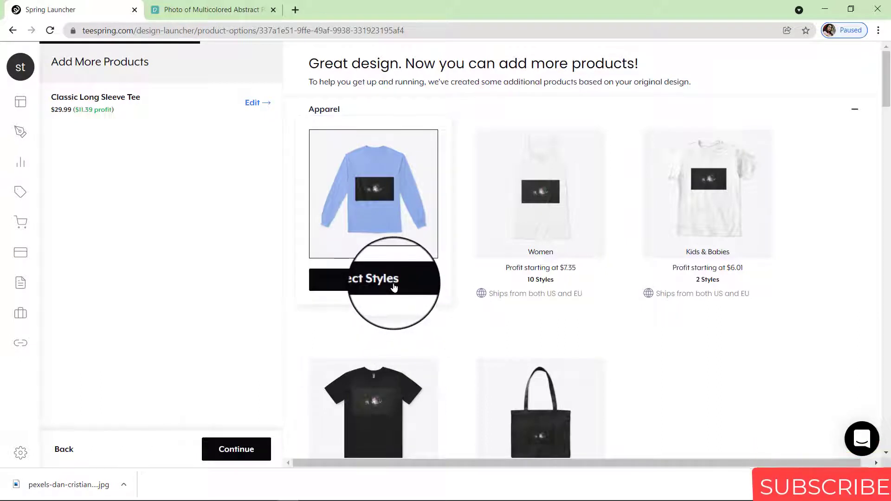
left_click(394, 287)
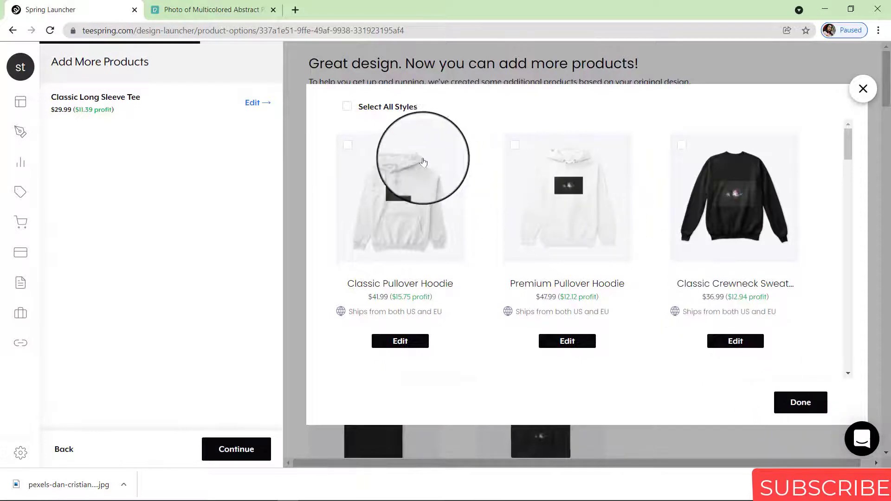
left_click(349, 147)
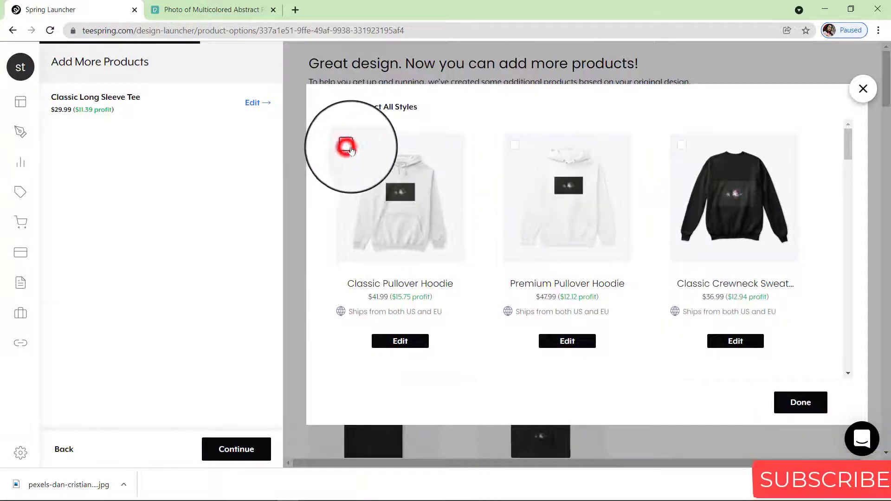
left_click(514, 146)
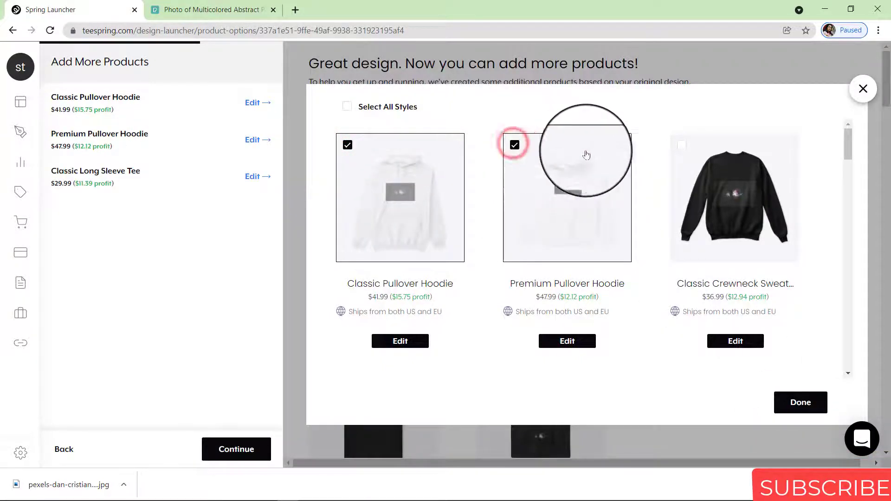
left_click(687, 148)
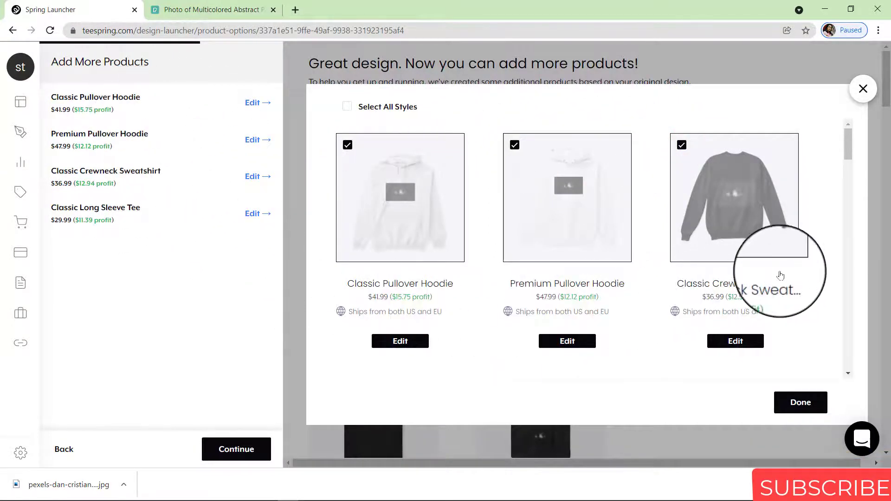
left_click(812, 405)
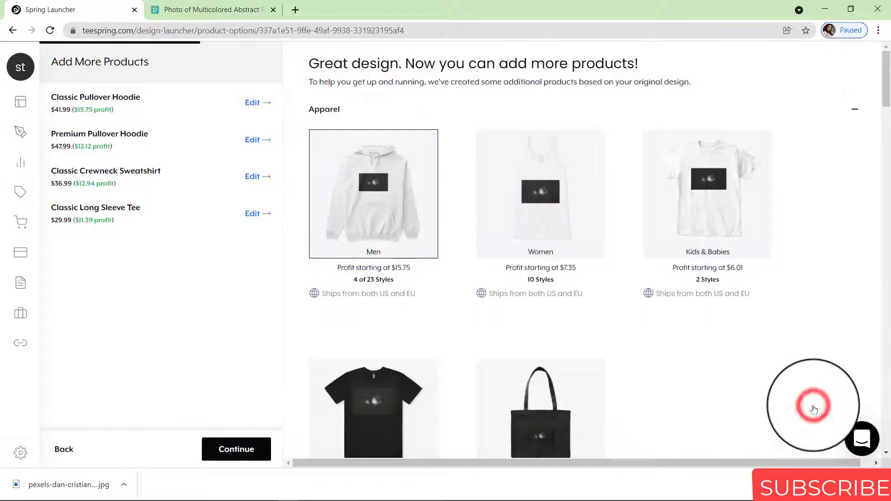
Add the Essential Tee and Women's Maple Tee from the Premium AS Colour Collection, then continue
scroll(872, 65, "down", 7)
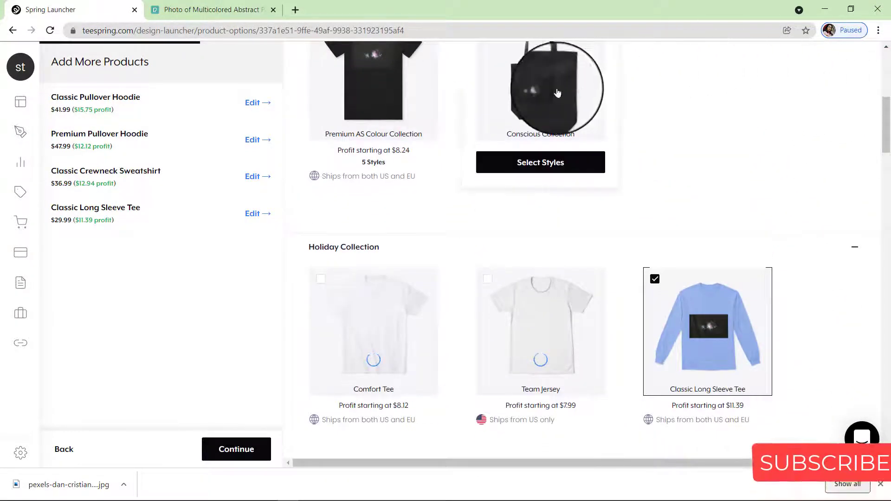
mouse_move(409, 142)
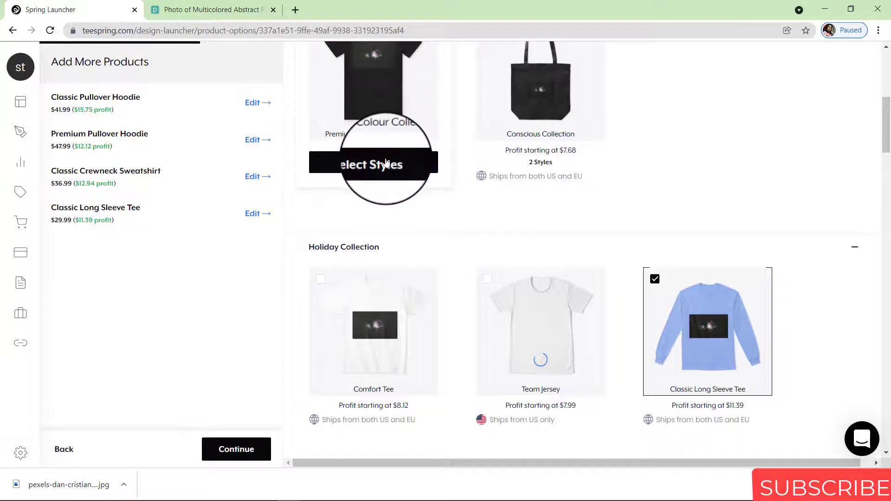
left_click(385, 163)
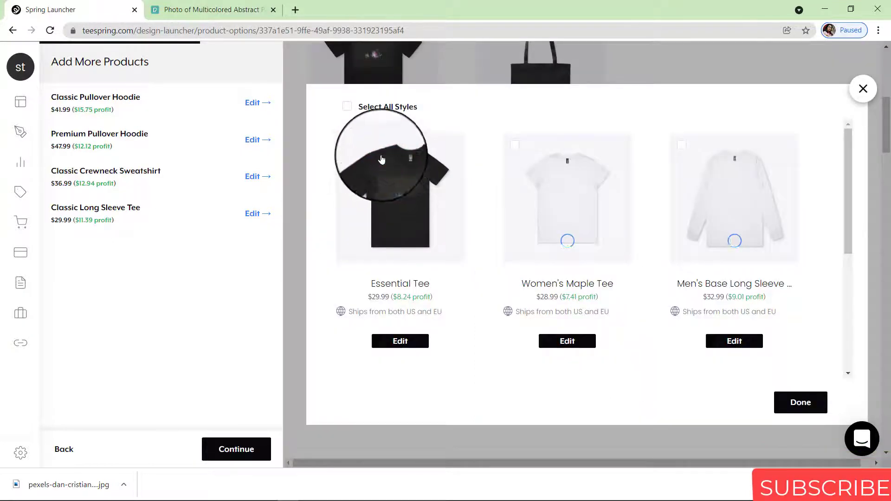
left_click(351, 147)
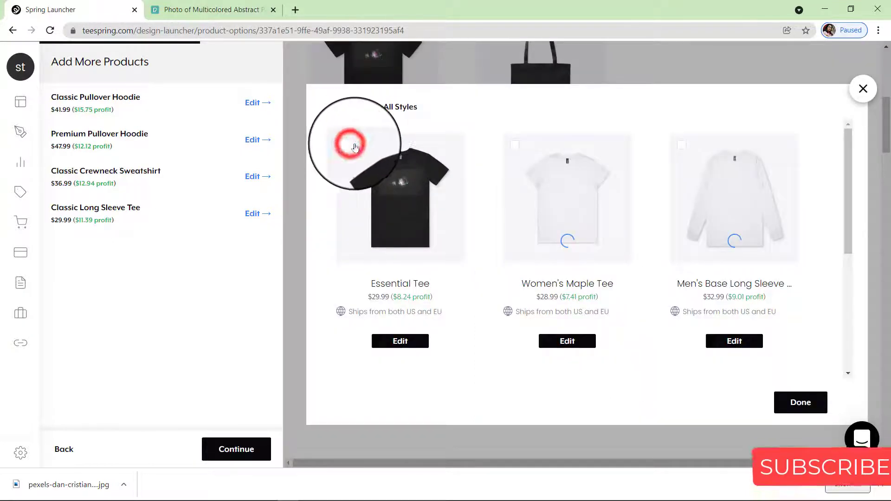
left_click(514, 148)
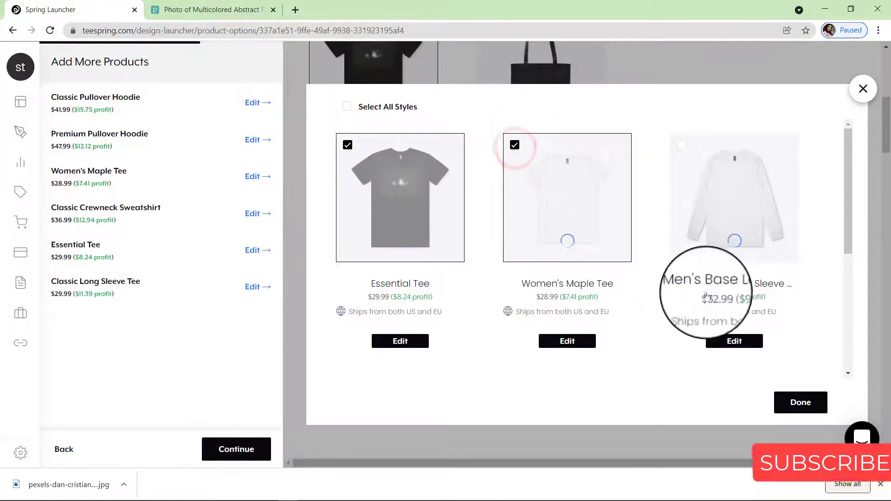
left_click(796, 404)
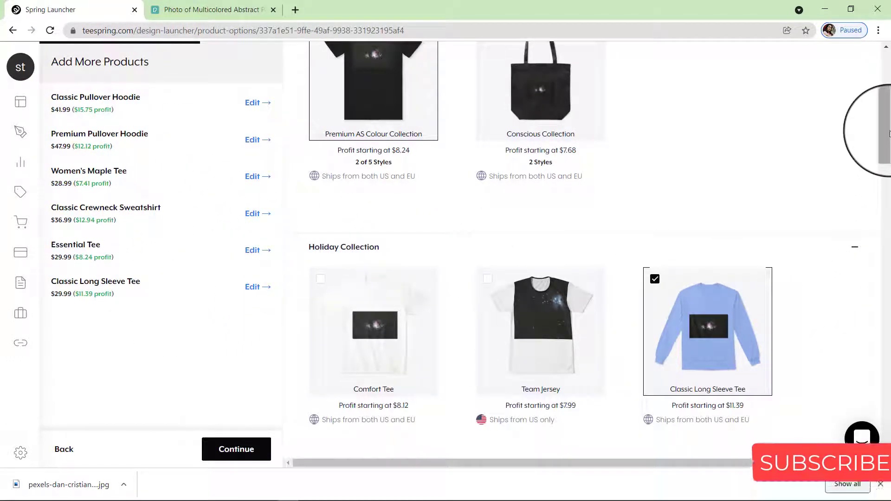
left_click_drag(889, 133, 888, 249)
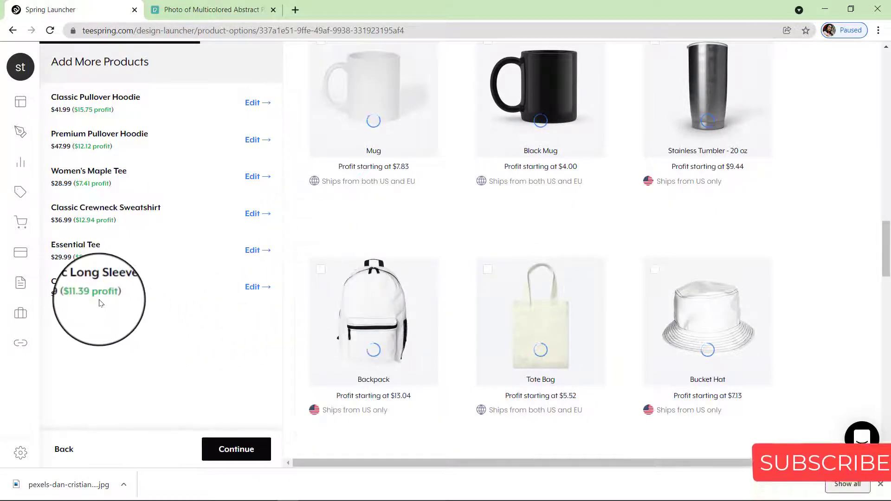
left_click(218, 448)
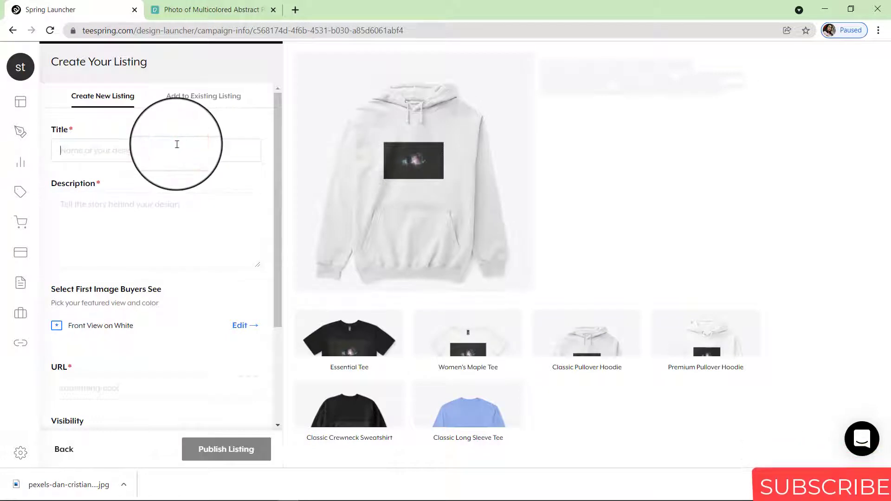
Title the listing 'space walker' and remove a test description from the Description box
type("space w")
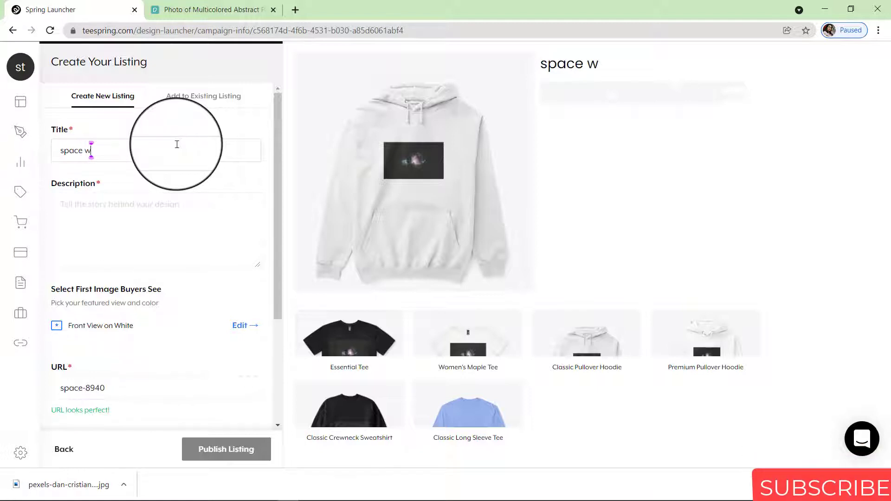
type("alker")
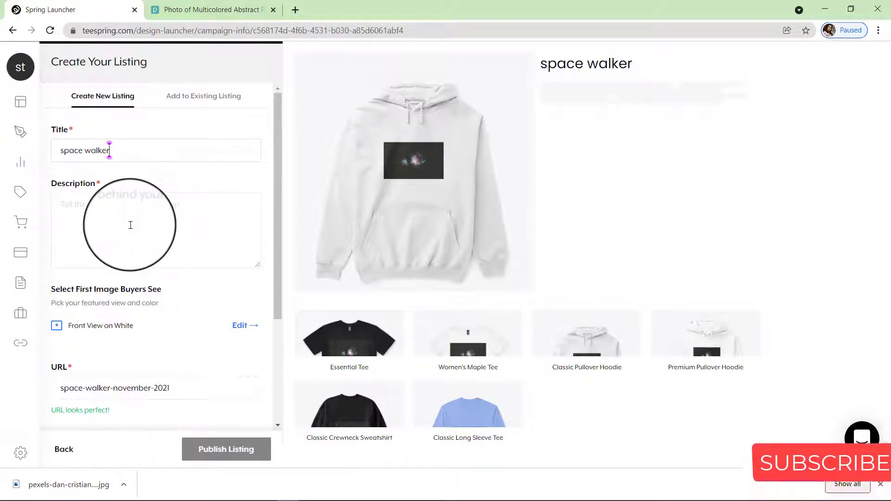
left_click(131, 223)
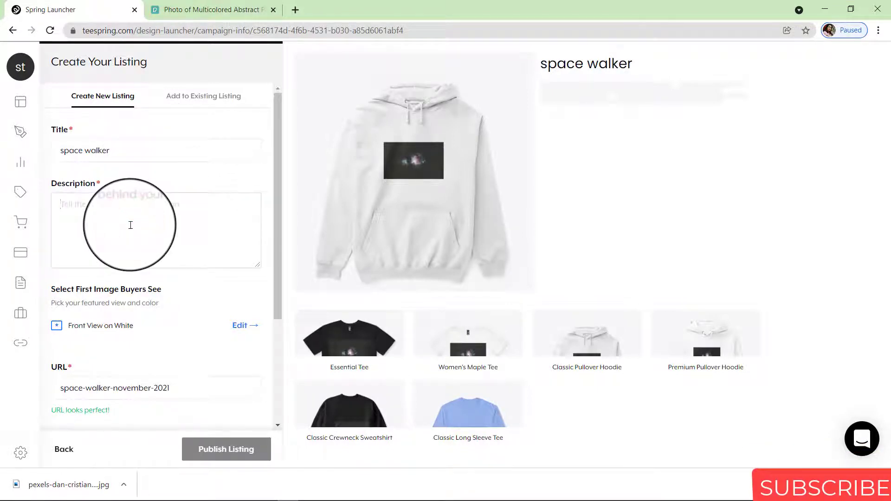
type("uni")
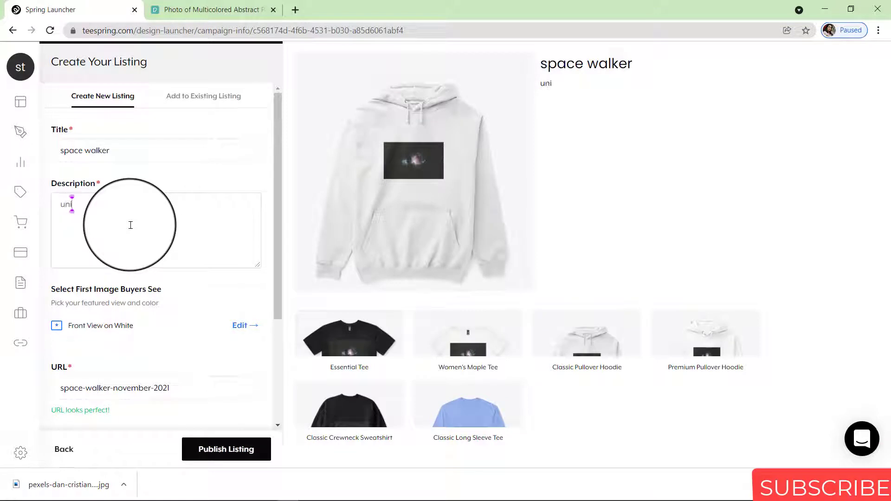
key("BackSpace")
key("BackSpace")
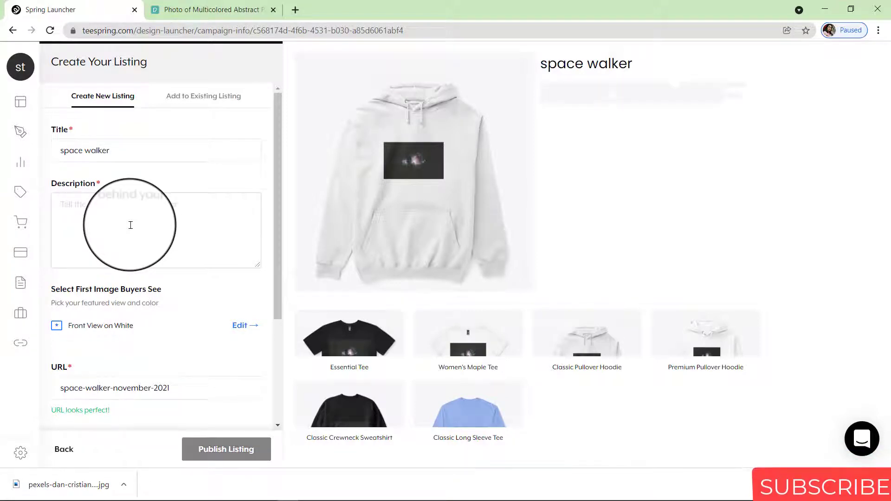
type("description")
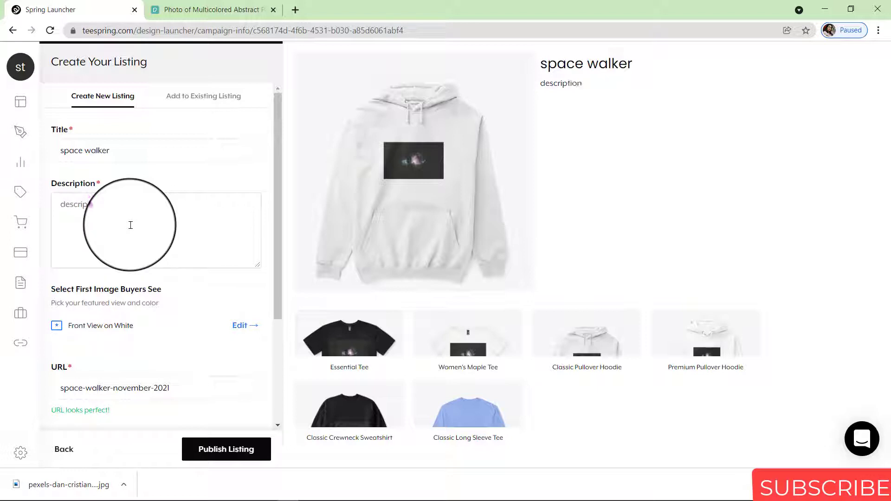
type(" here")
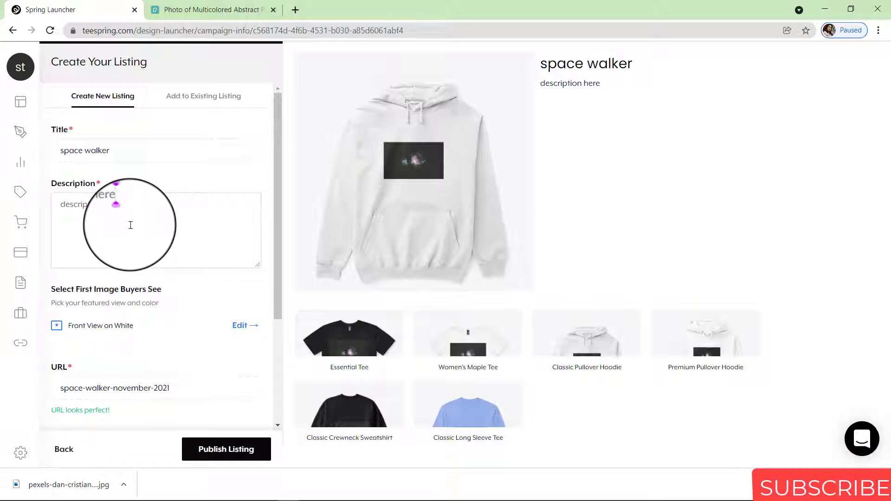
type(" of th")
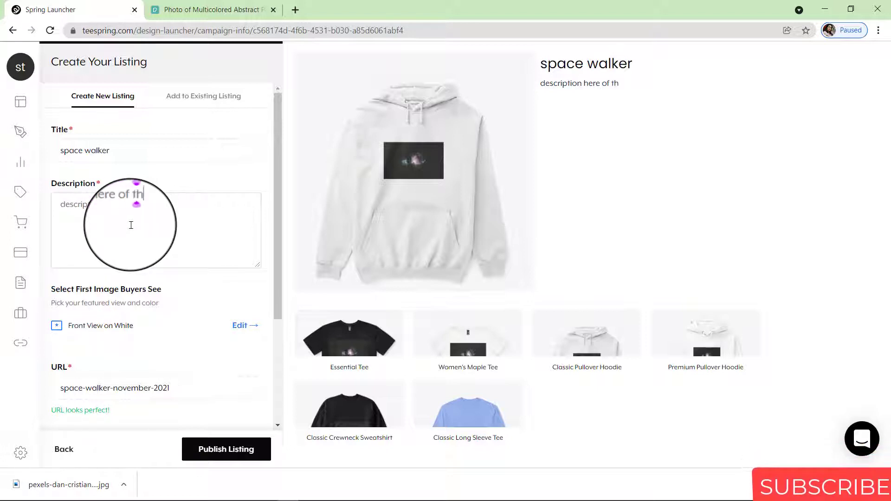
type("e")
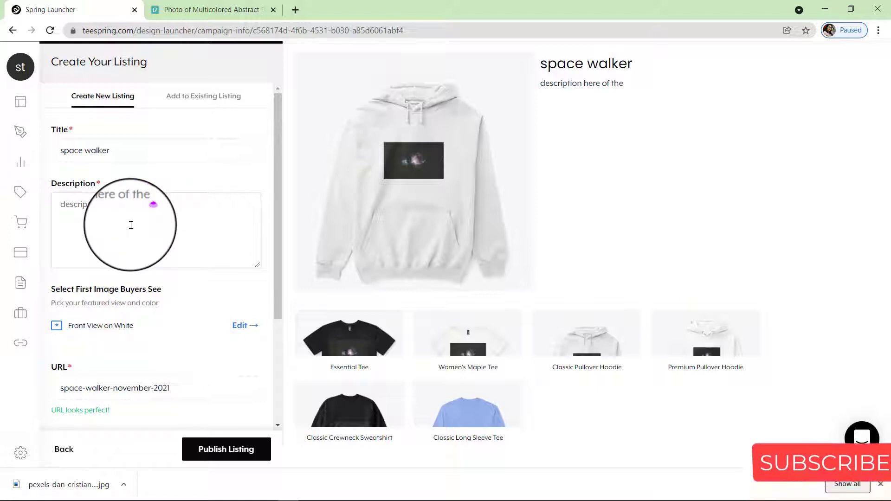
type(" p")
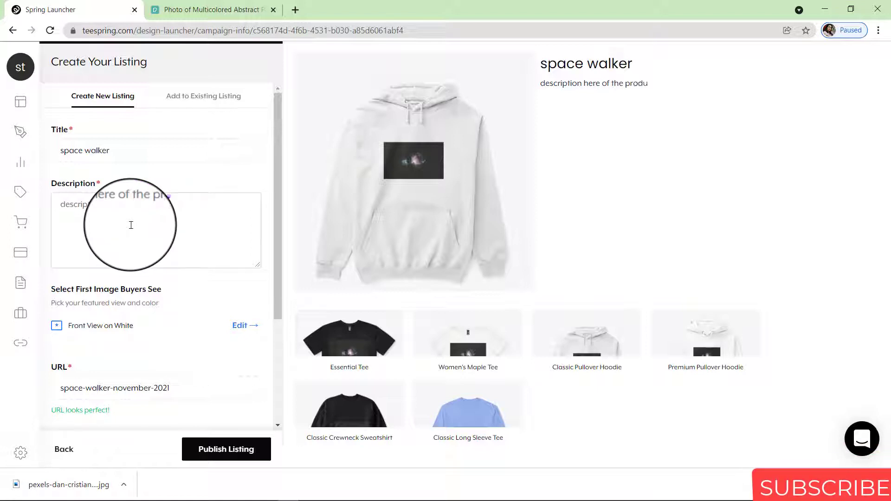
type("roduct")
key("BackSpace")
key("BackSpace")
key("BackSpace")
key("BackSpace")
key("BackSpace")
key("BackSpace")
key("BackSpace")
key("BackSpace")
key("BackSpace")
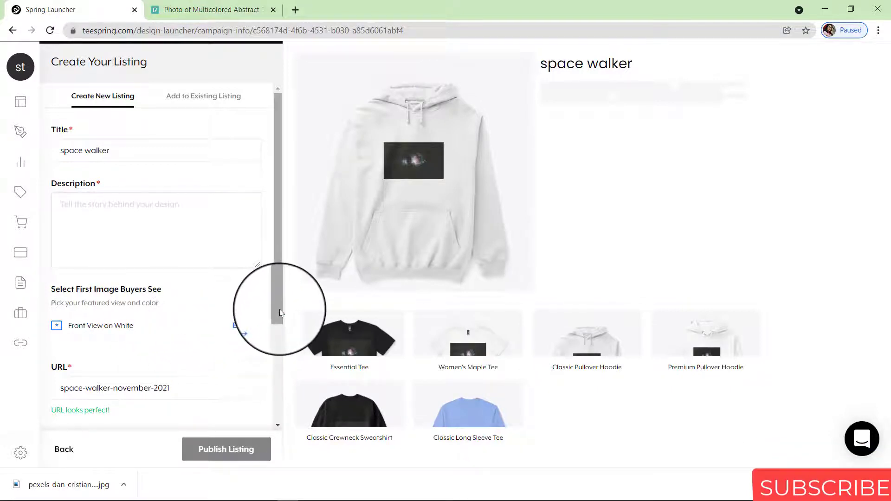
left_click_drag(280, 315, 272, 378)
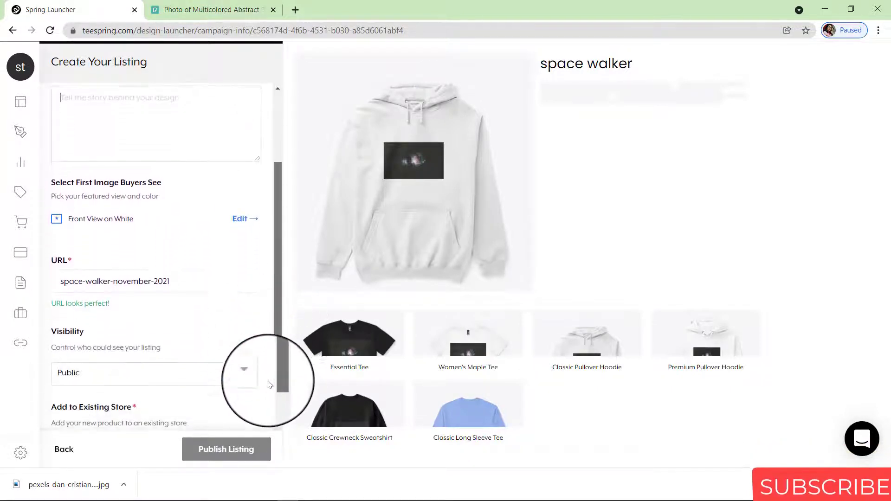
Feature the hoodie's Front View on Charcoal as the first image buyers see
left_click(246, 221)
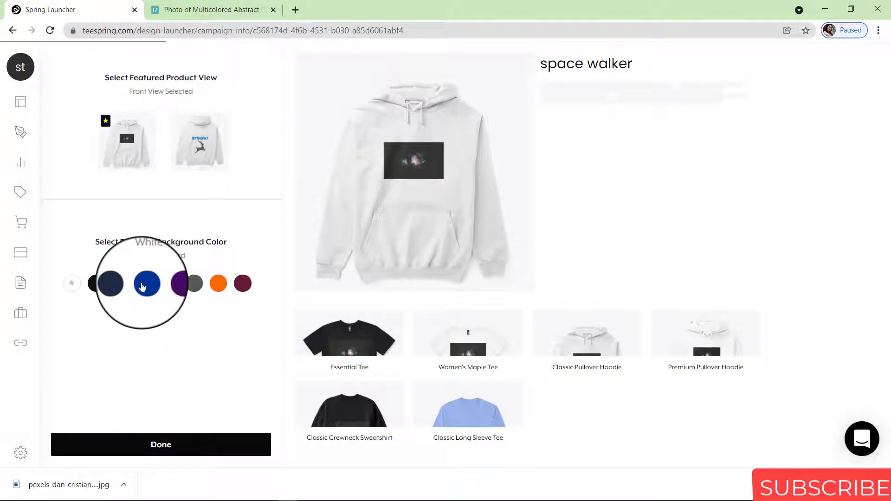
left_click(144, 284)
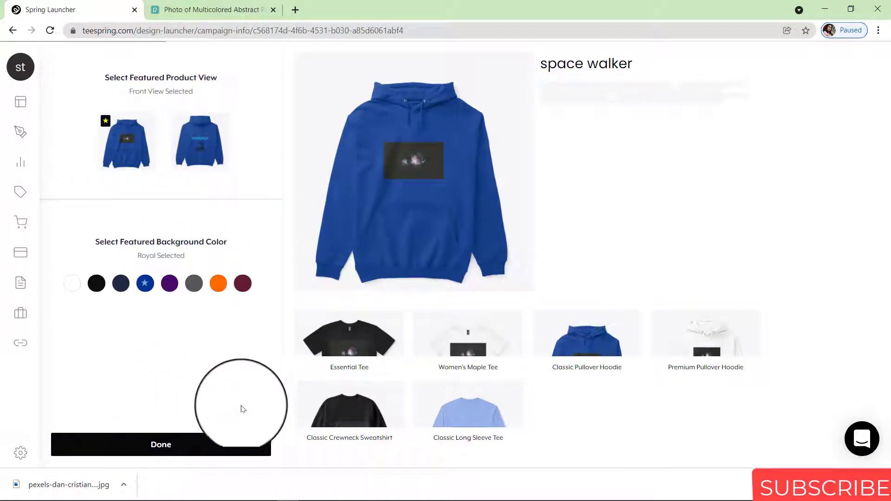
left_click(193, 284)
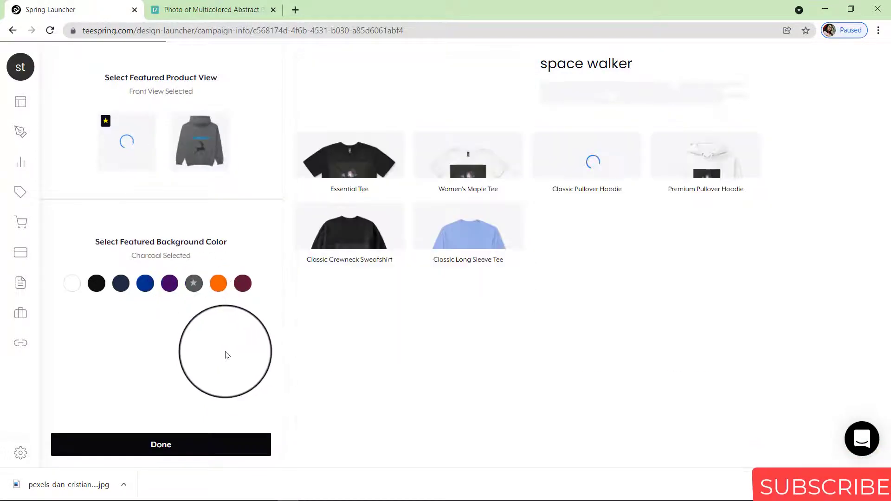
left_click(210, 439)
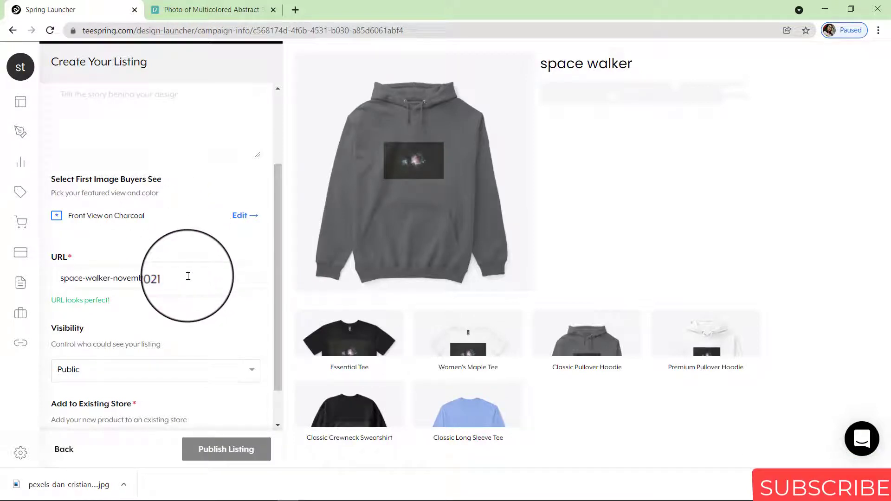
Replace the date in the listing URL so it reads space-walker-designs
left_click_drag(188, 276, 113, 276)
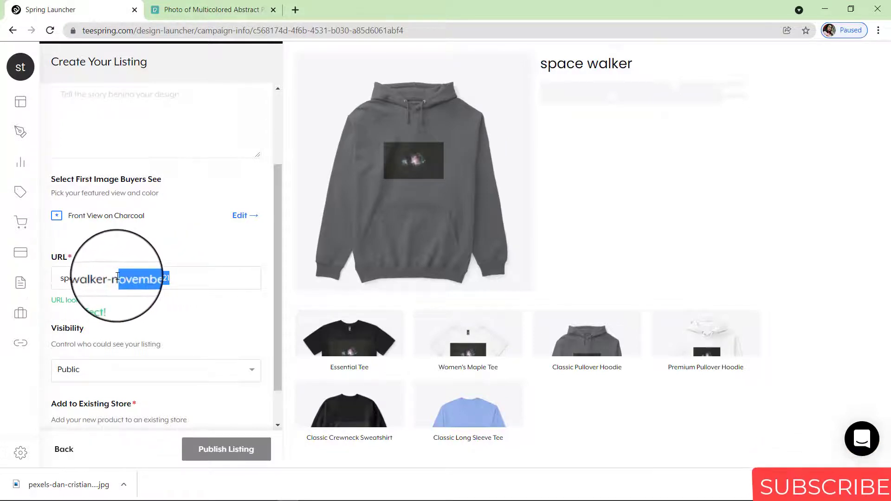
key("BackSpace")
key("BackSpace")
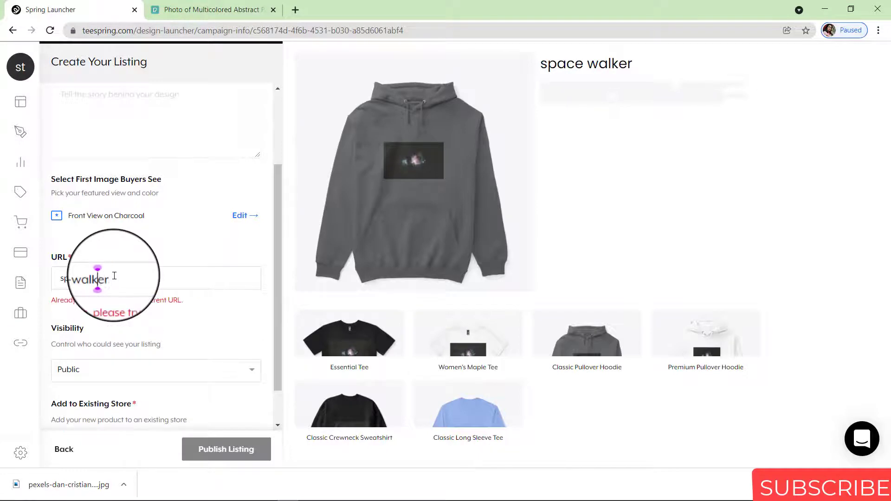
key("Left")
key("Left")
key("BackSpace")
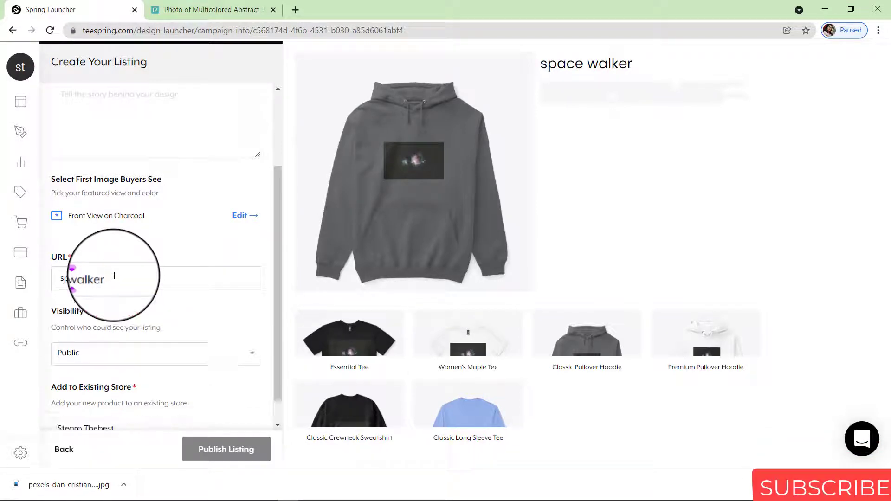
left_click(114, 279)
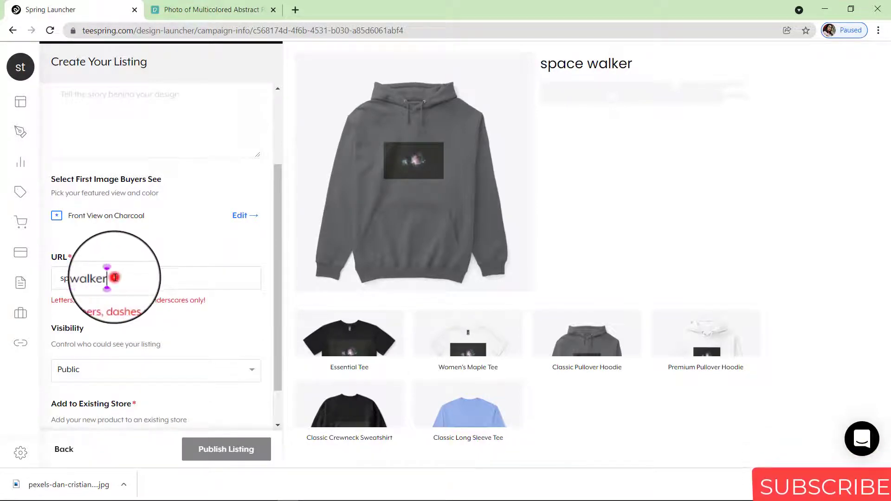
type("the")
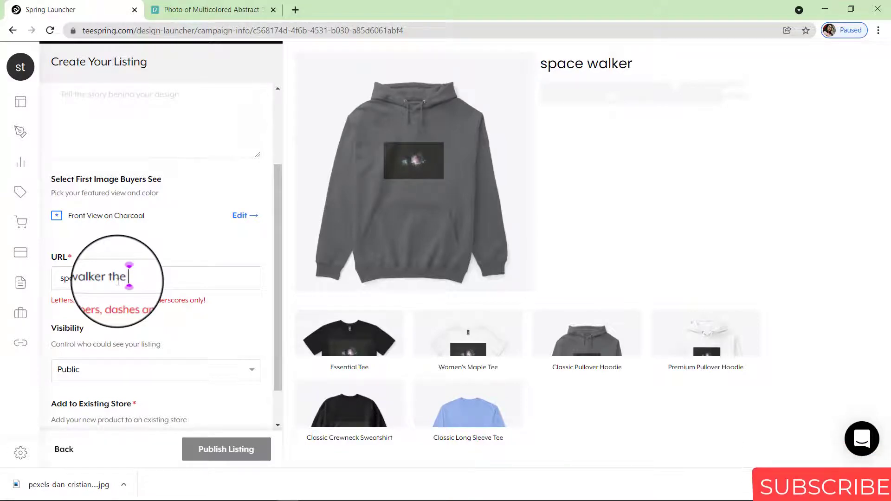
key("BackSpace")
key("BackSpace")
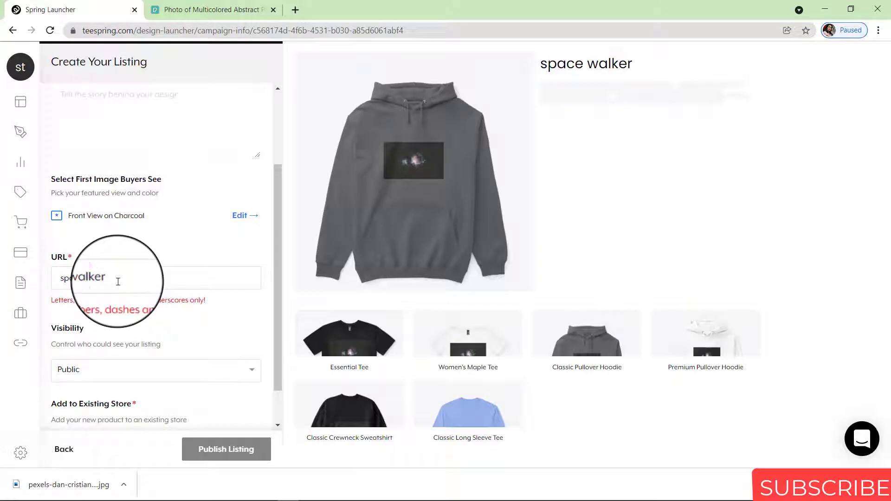
key("BackSpace")
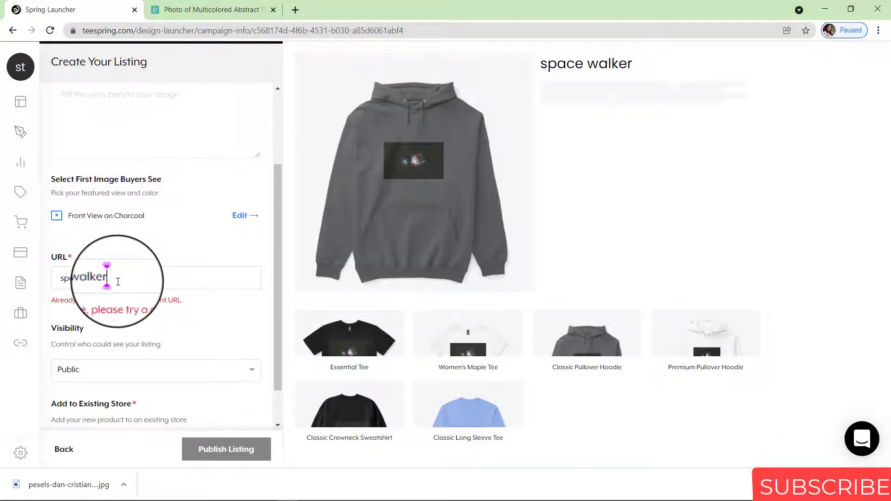
type("-des")
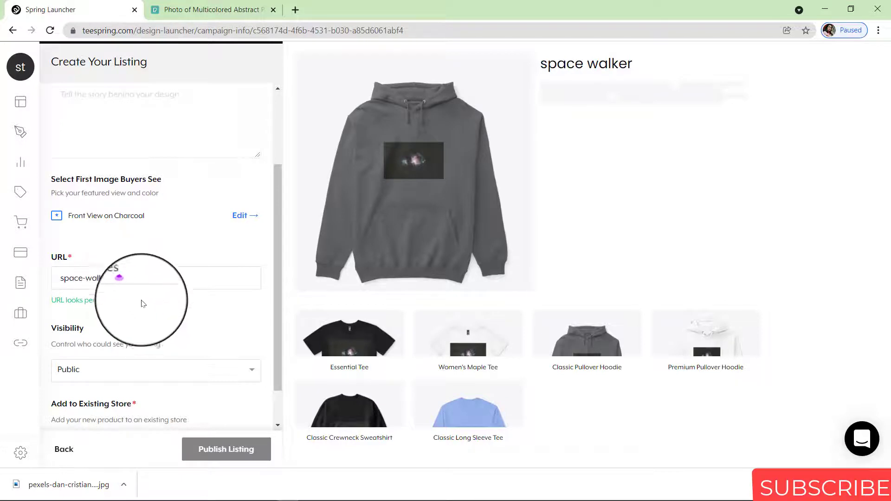
type("igns")
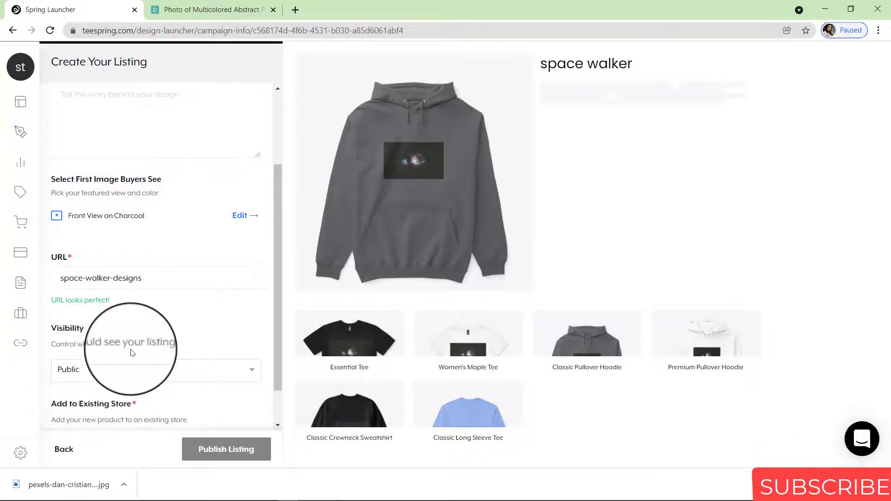
left_click(181, 369)
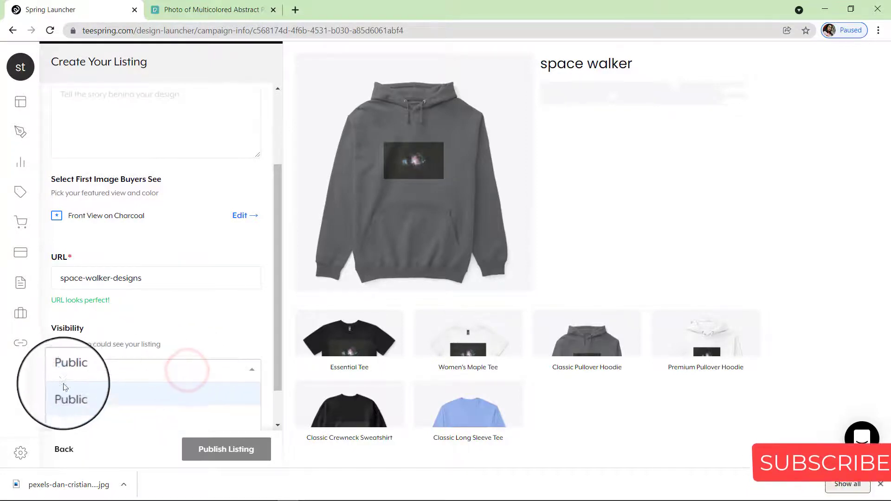
left_click(277, 366)
scroll(277, 375, "down", 1)
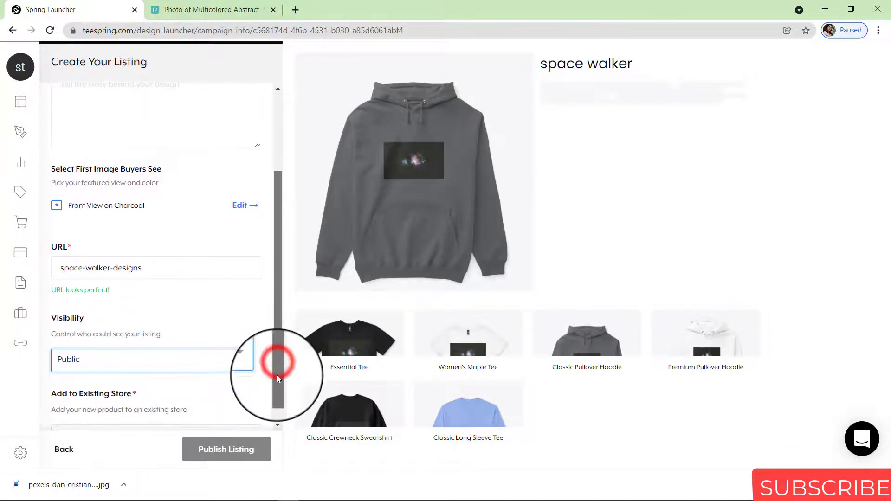
left_click(244, 323)
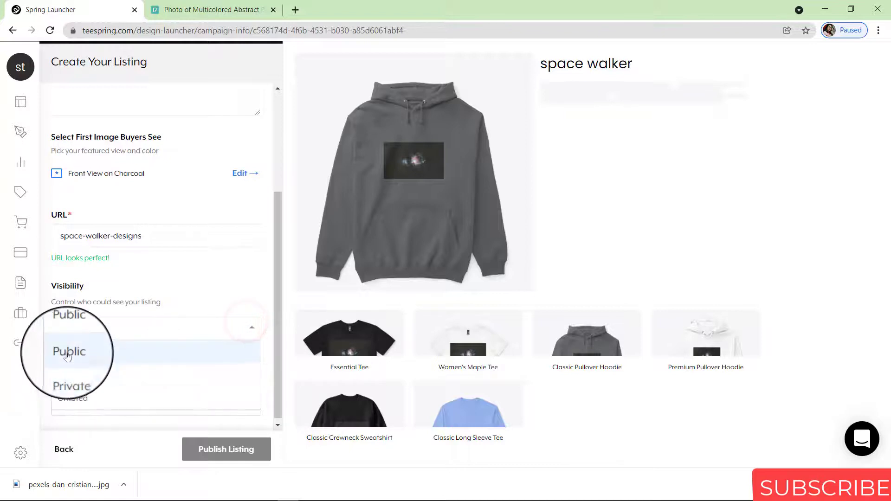
left_click(88, 355)
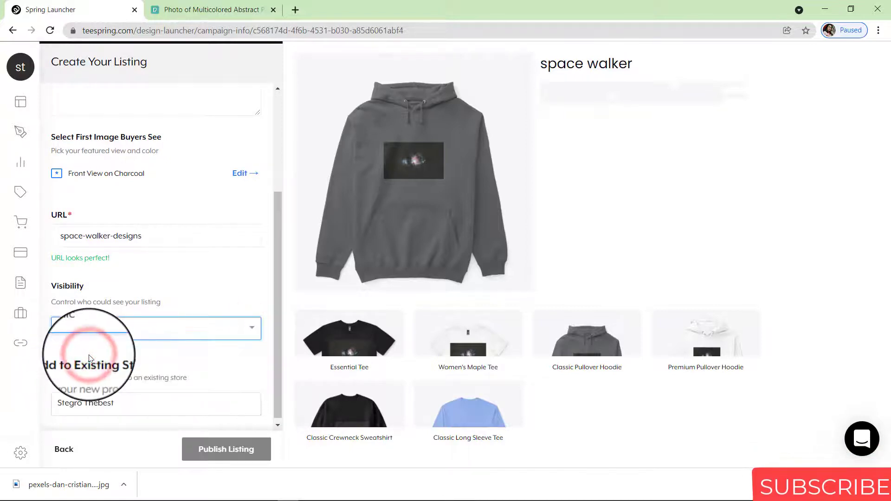
left_click_drag(278, 366, 278, 370)
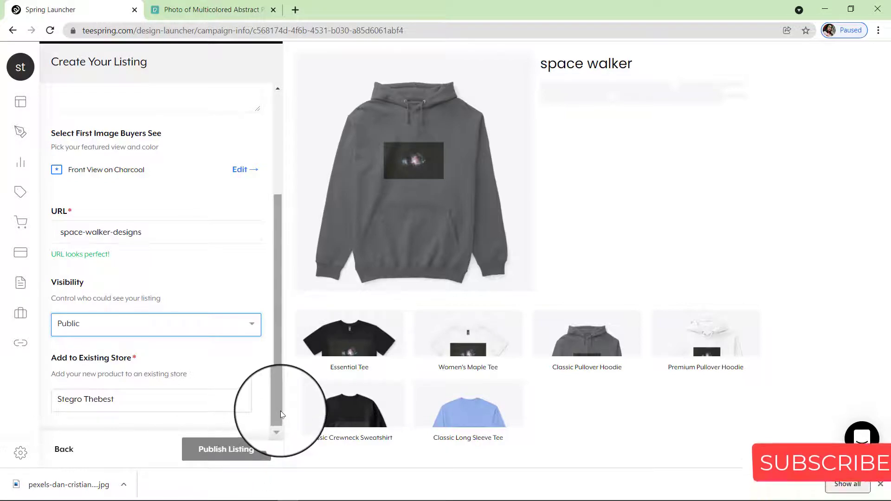
left_click_drag(280, 410, 285, 288)
Enter the description 'best space walker products' and publish the listing
left_click(170, 224)
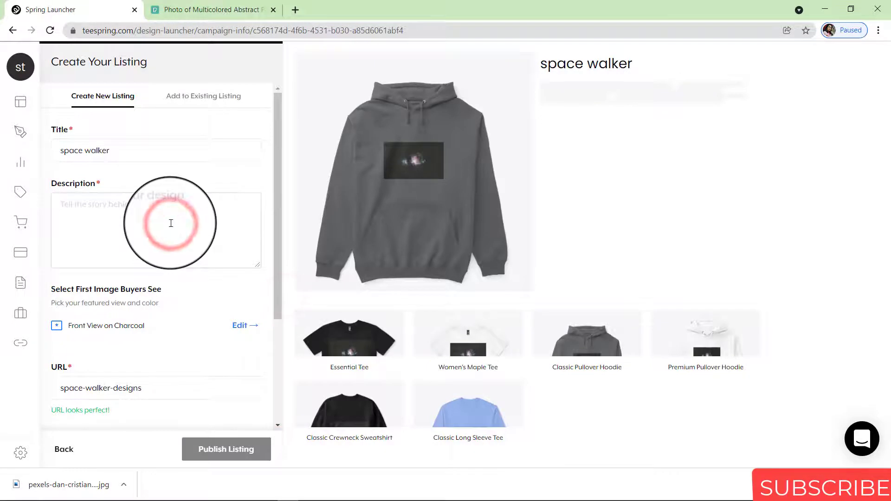
type("best s")
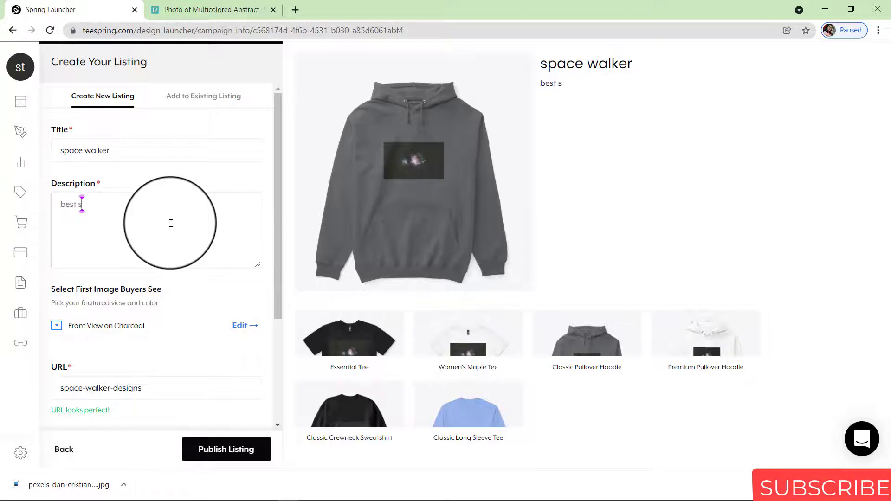
type("pace wa")
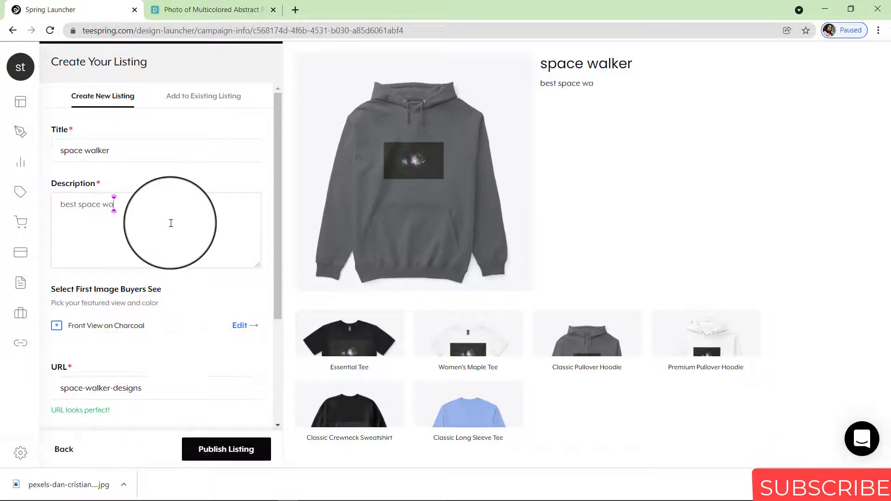
type("lker")
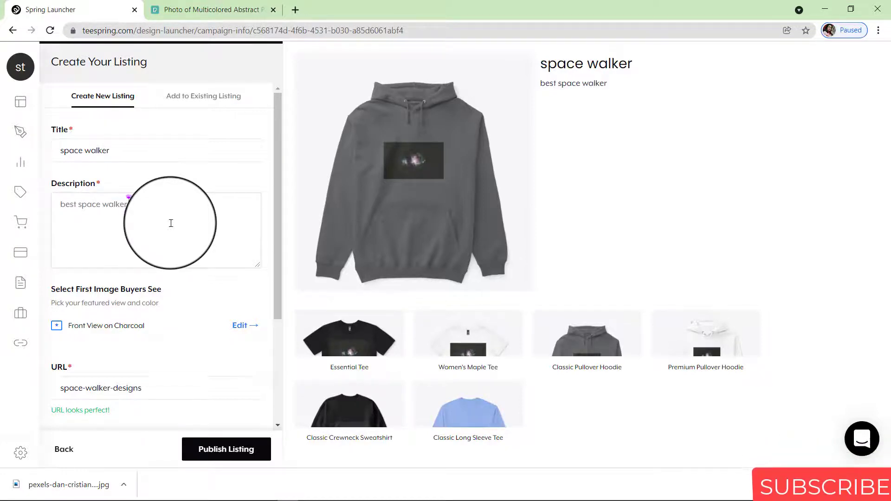
type(" products")
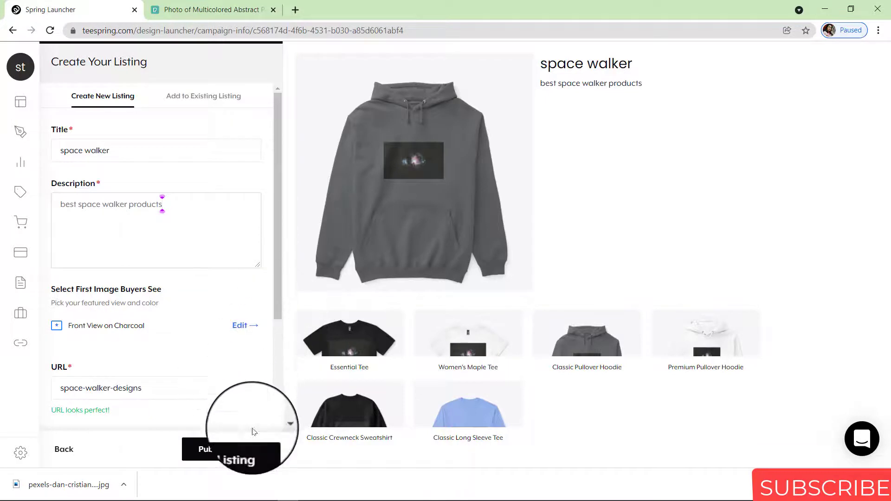
left_click_drag(280, 308, 289, 424)
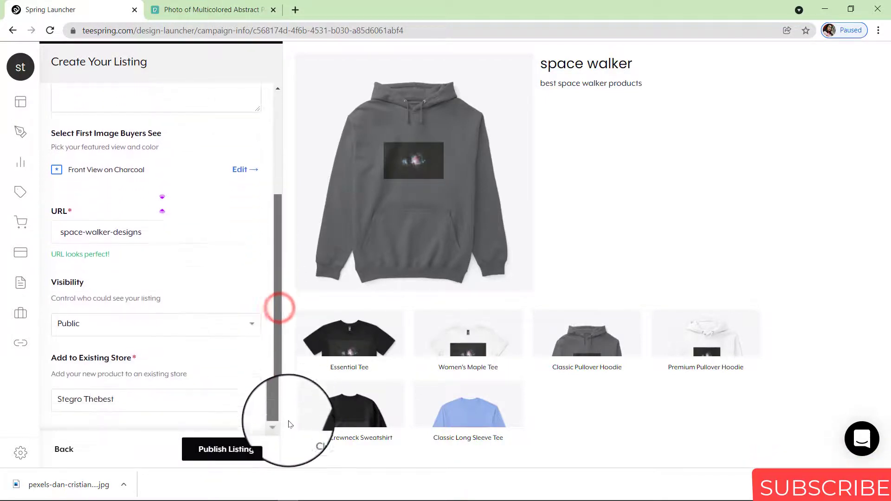
left_click(231, 449)
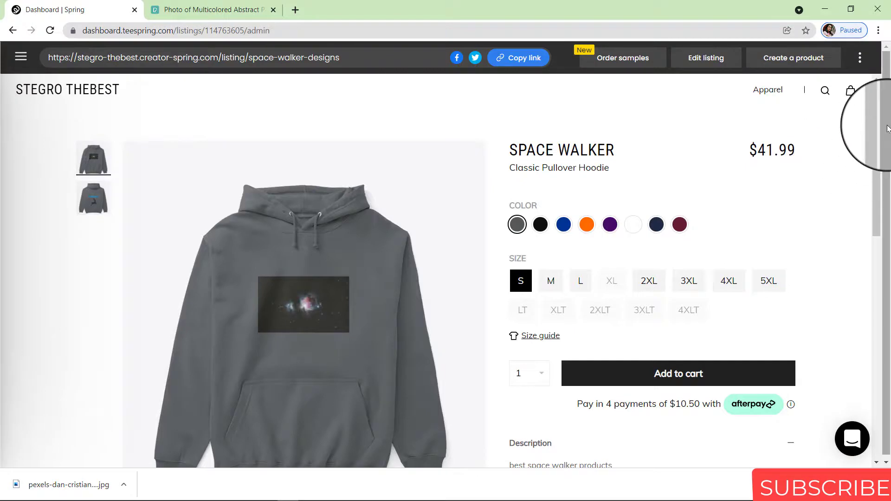
Preview the live hoodie in black, size L, quantity 2, then scroll to Other Products
scroll(882, 134, "down", 2)
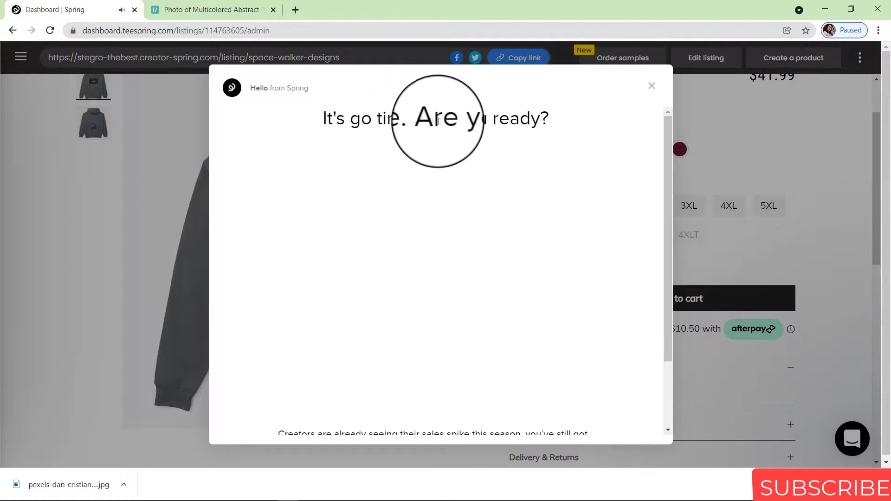
left_click_drag(667, 193, 678, 283)
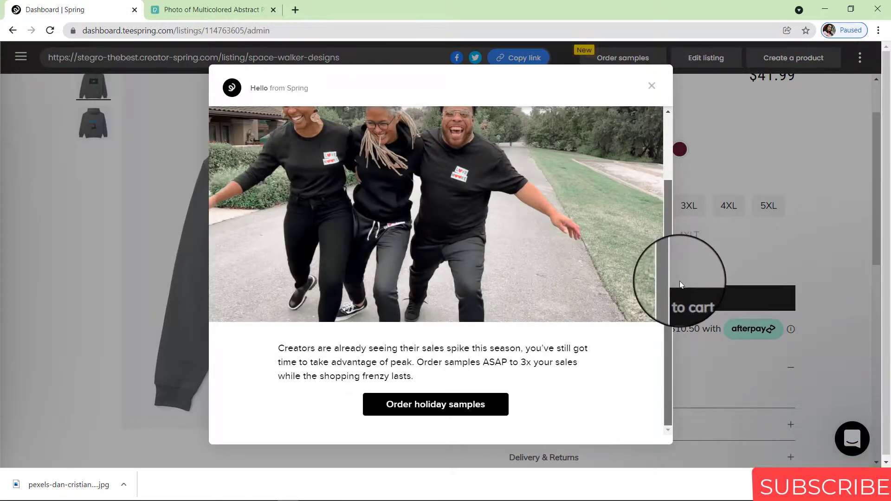
scroll(663, 106, "up", 2)
left_click(647, 78)
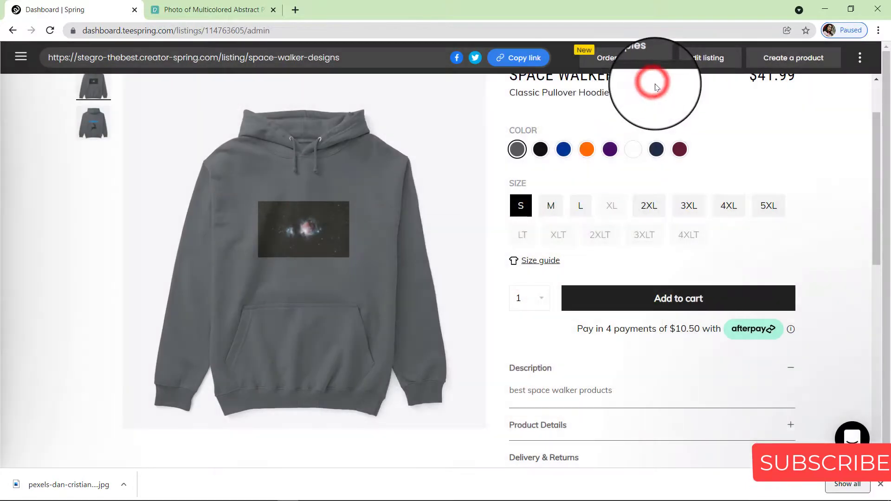
left_click(534, 151)
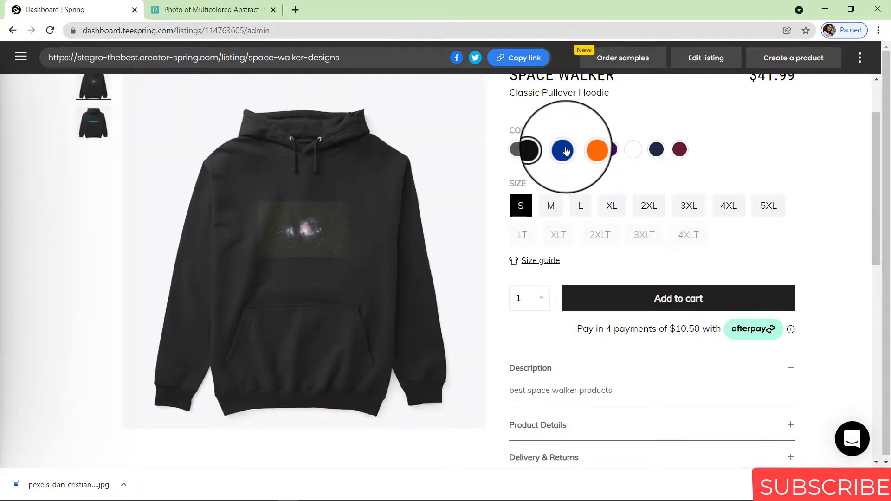
left_click(579, 208)
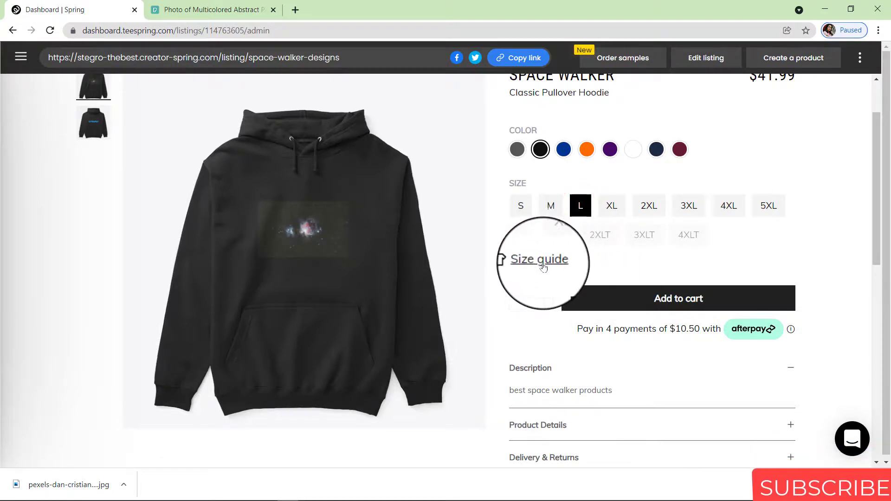
left_click(540, 297)
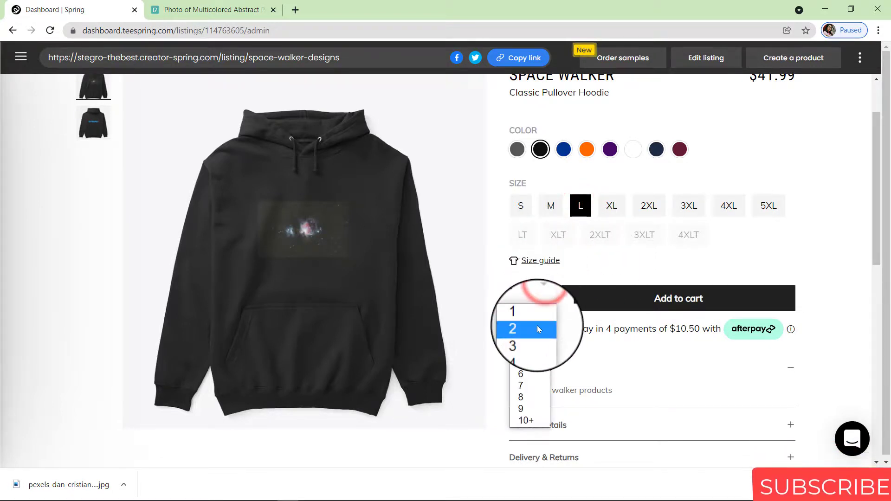
left_click(532, 330)
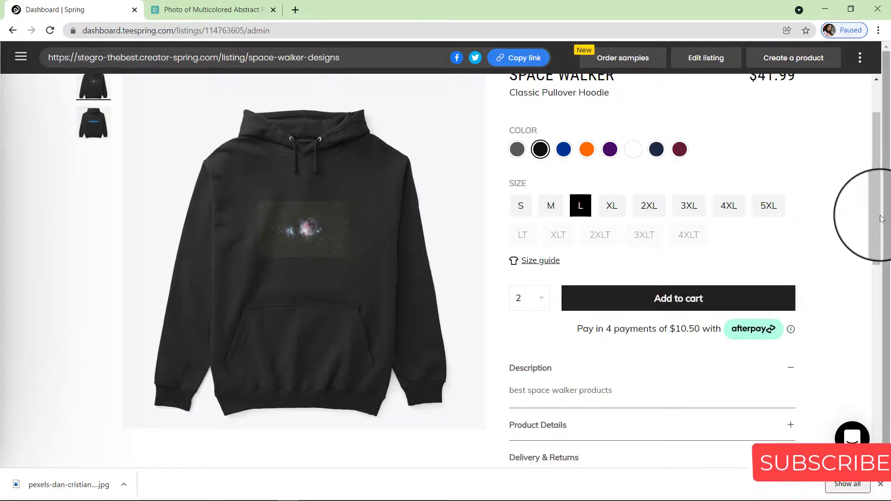
left_click_drag(876, 213, 889, 331)
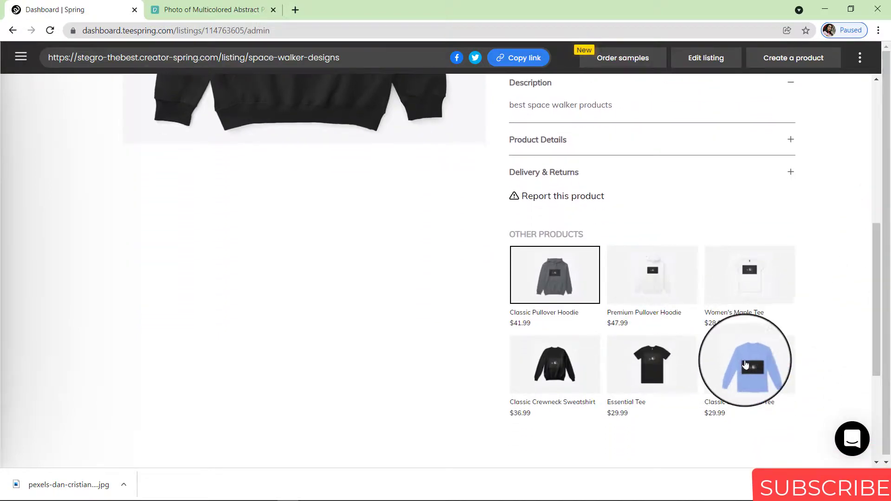
Open the Classic Long Sleeve Tee page and view its back print
left_click(745, 364)
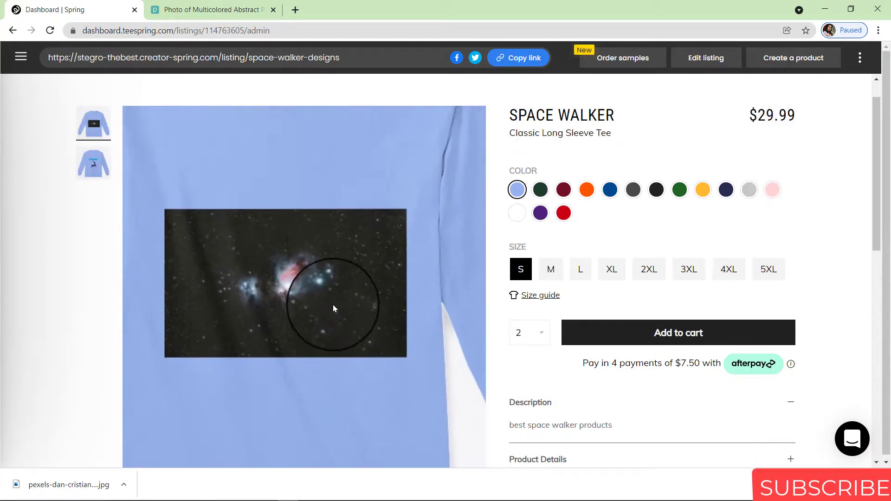
left_click(95, 167)
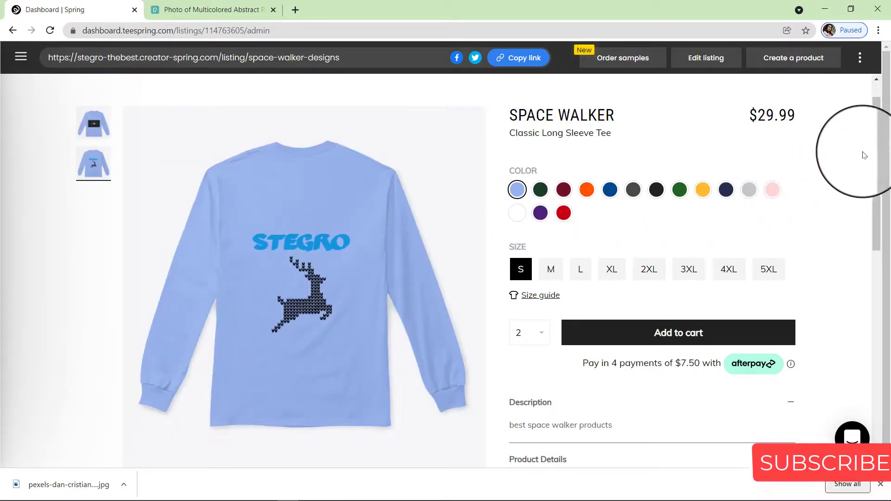
left_click_drag(876, 158, 876, 176)
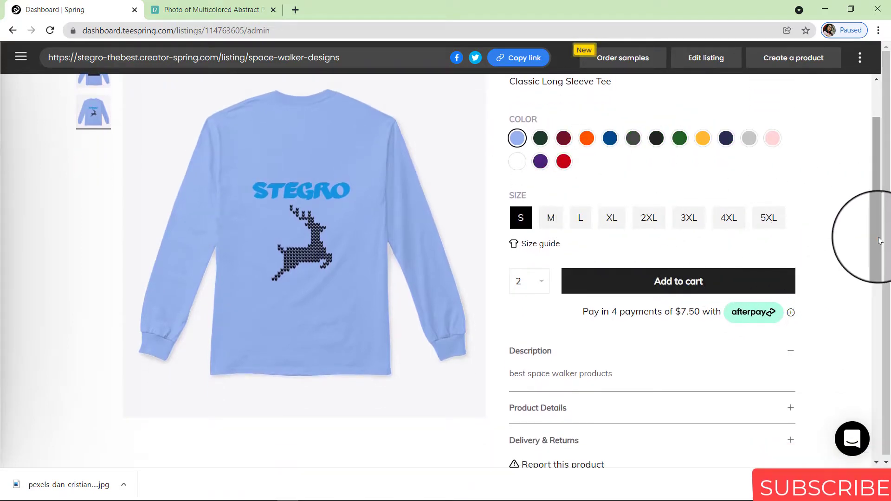
left_click_drag(878, 237, 876, 180)
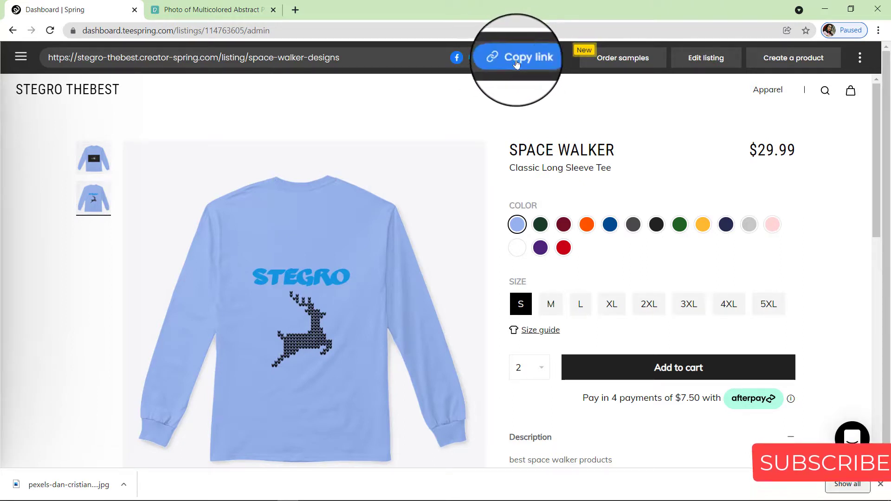
Load the copied space-walker-designs listing link in a new browser tab
left_click(293, 11)
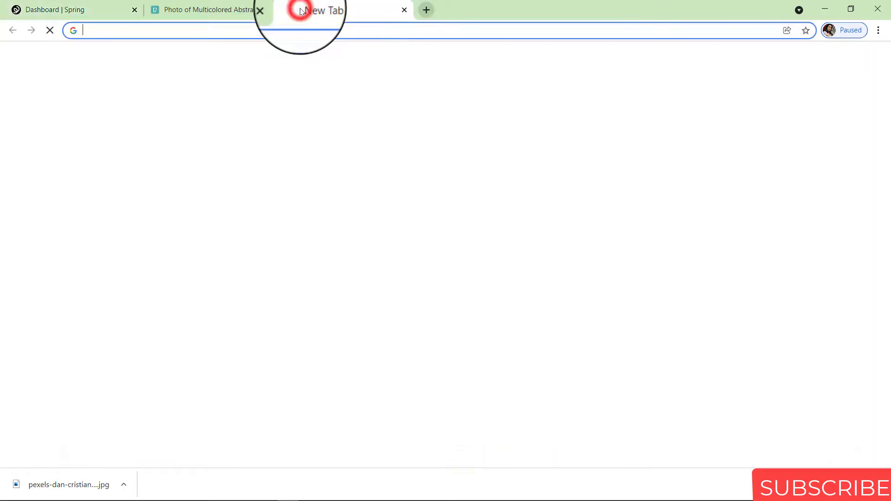
type("https://stegro-thebest.creator-spring.com/listing/space-walker-designs")
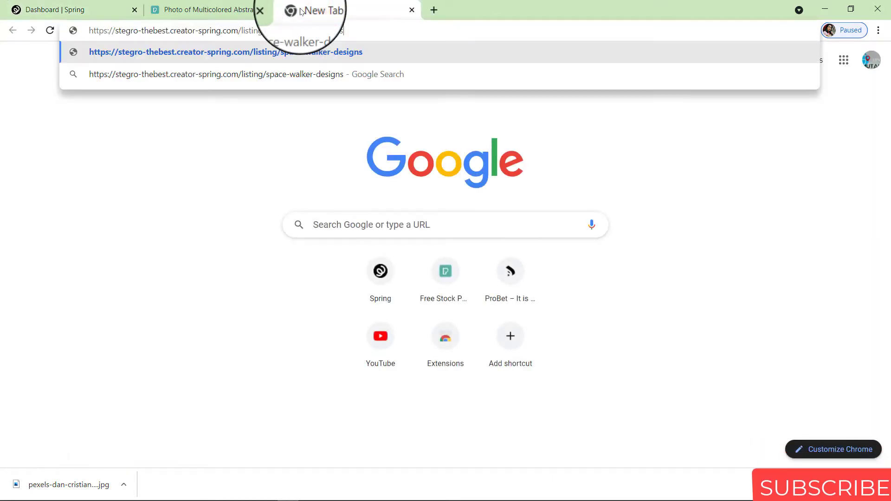
key("Return")
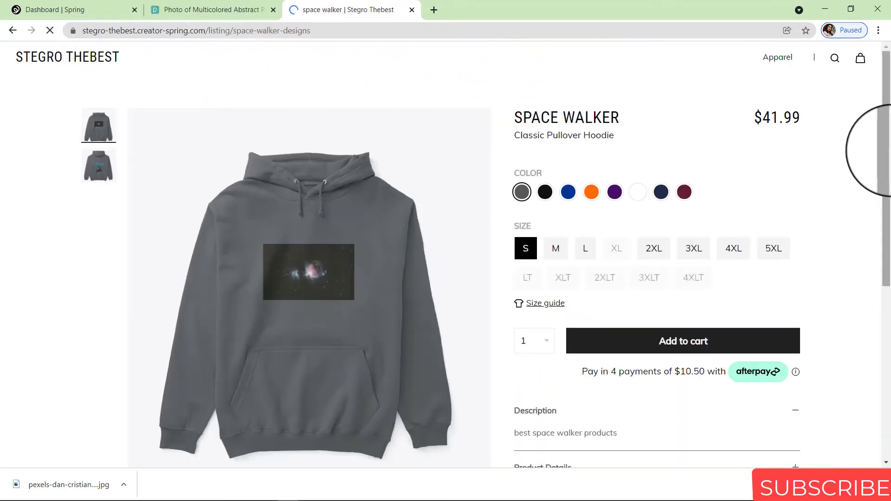
left_click_drag(887, 157, 890, 138)
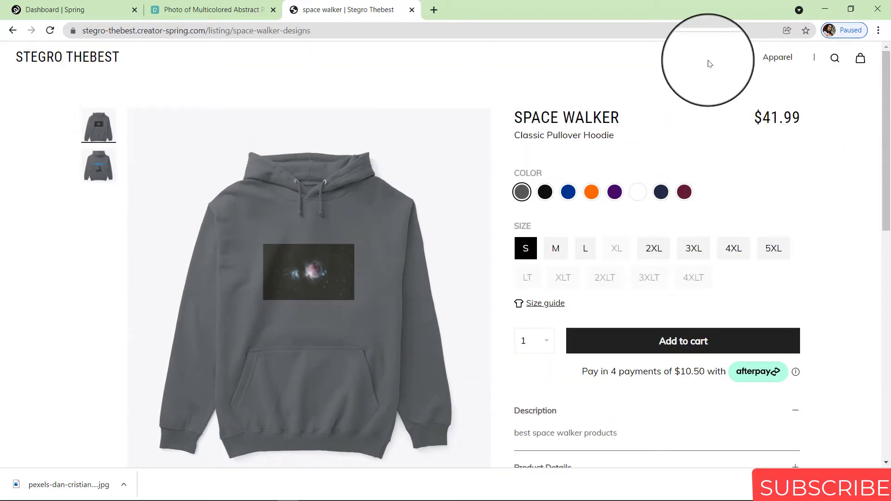
mouse_move(288, 495)
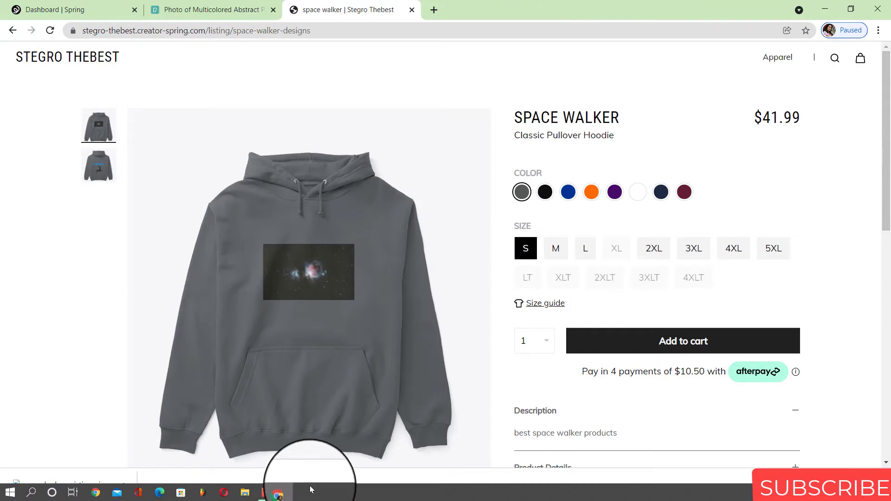